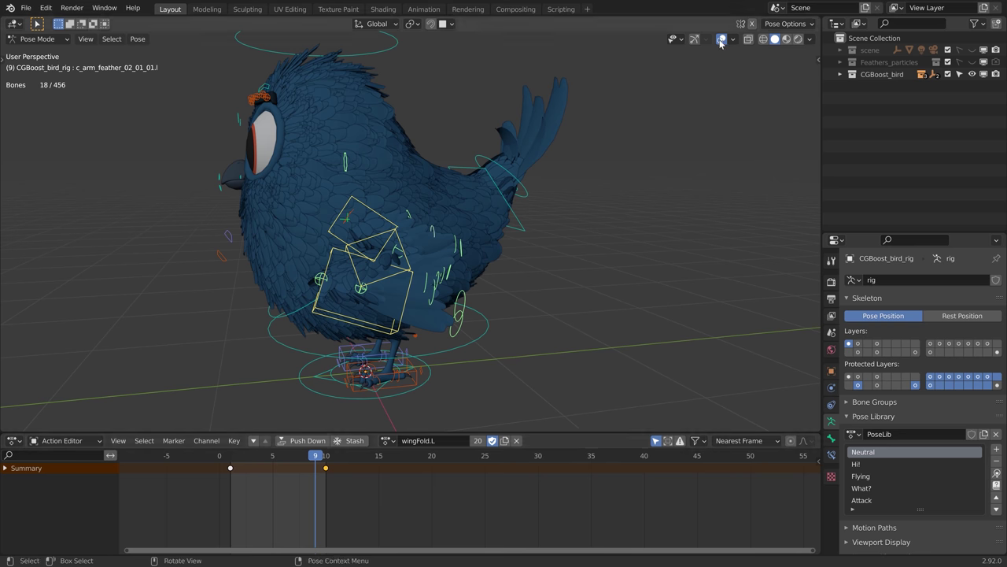
# Hide the rig overlays, preview the bird's wing fold across frames, then show them again.
pyautogui.click(721, 41)
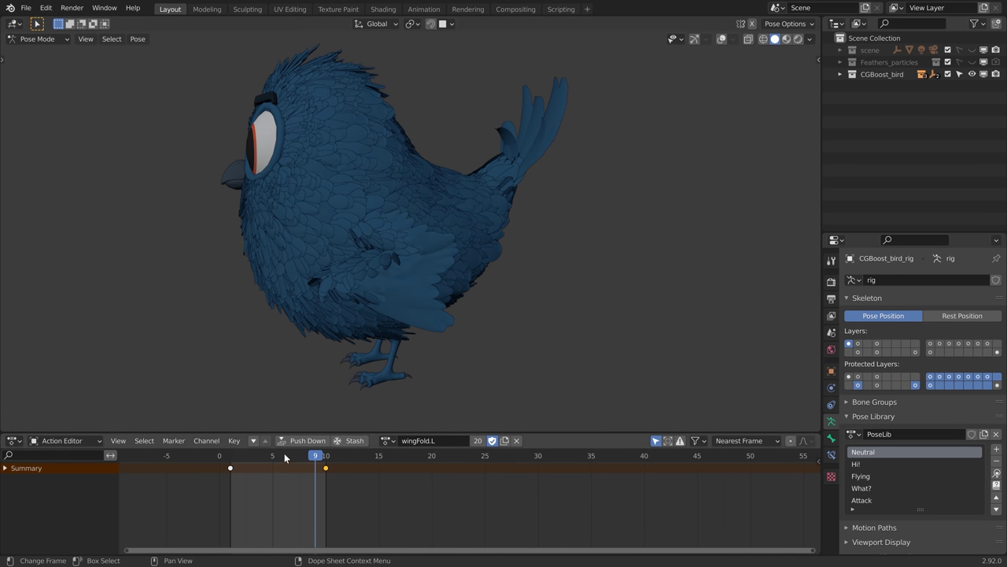
pyautogui.moveTo(315, 456)
pyautogui.mouseDown()
pyautogui.moveTo(261, 456)
pyautogui.moveTo(306, 456)
pyautogui.moveTo(329, 471)
pyautogui.moveTo(233, 468)
pyautogui.moveTo(326, 470)
pyautogui.mouseUp()
pyautogui.click(721, 39)
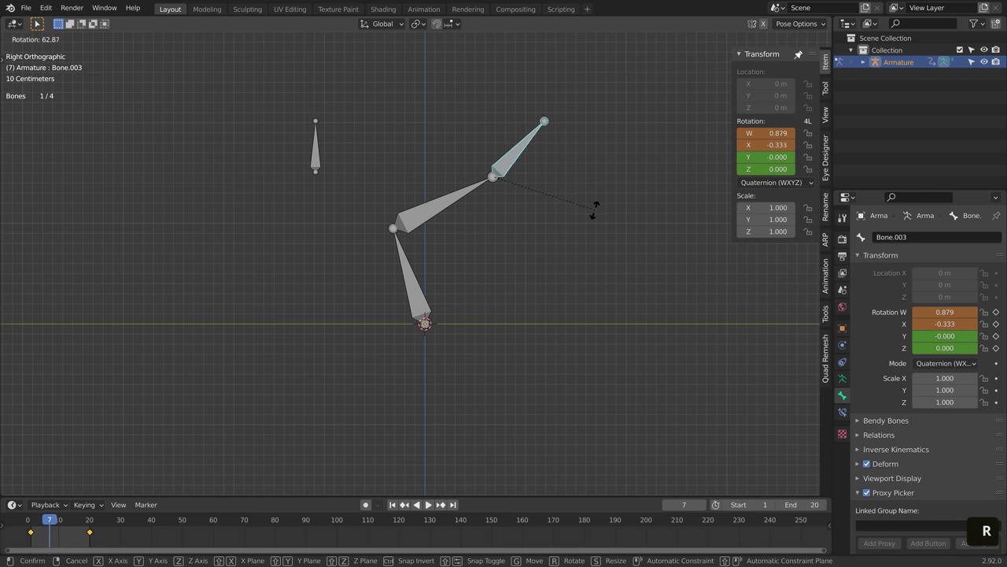
# Key the top bone's rotation at frame 7 and play the animation from the start.
pyautogui.click(594, 207)
pyautogui.press('i')
pyautogui.click(606, 186)
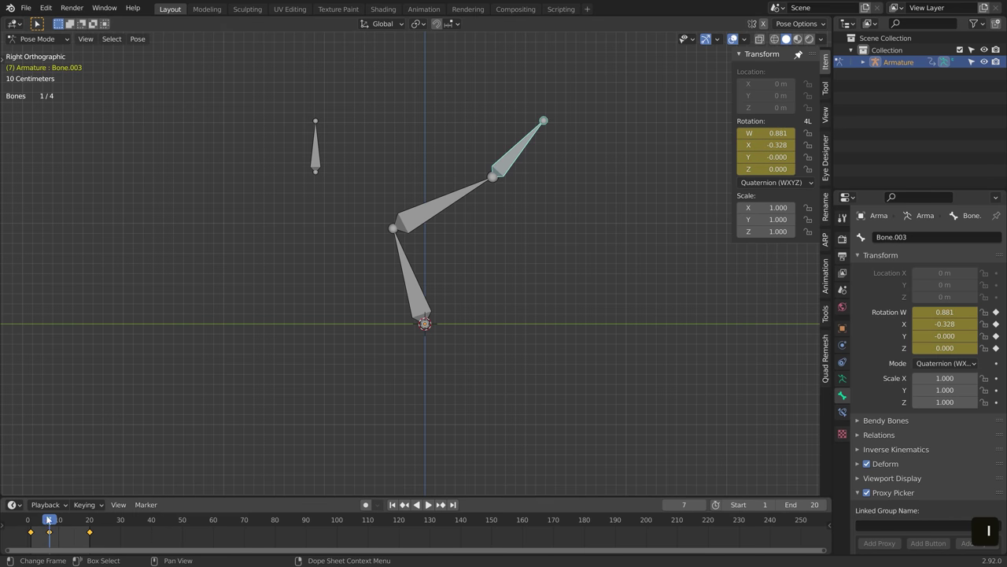
pyautogui.click(28, 531)
pyautogui.press('space')
pyautogui.press('space')
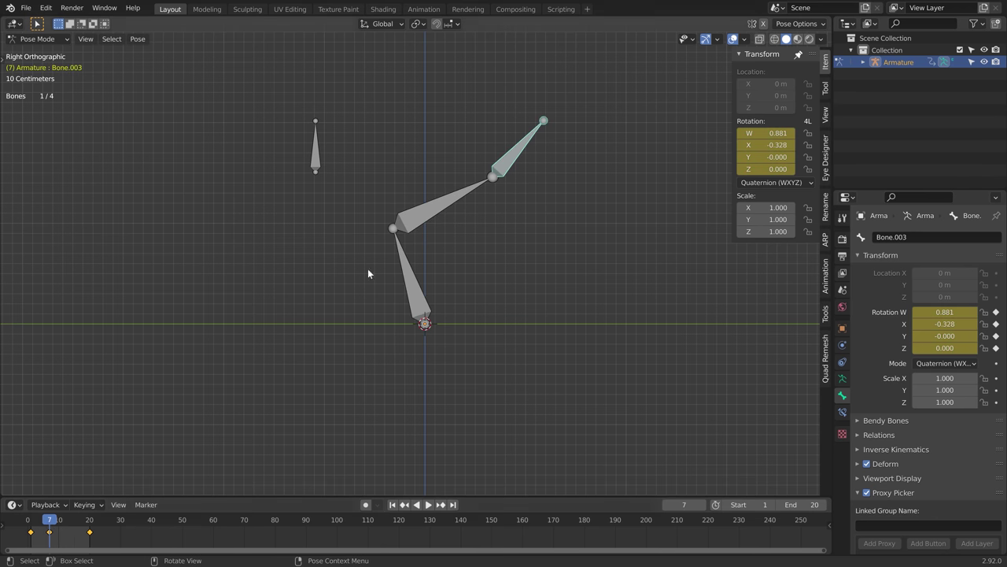
# Test-move the chain bones and controller bone, then return the armature to Object Mode.
pyautogui.click(410, 271)
pyautogui.keyDown('shift'); pyautogui.click(432, 209); pyautogui.keyUp('shift')
pyautogui.press('g')
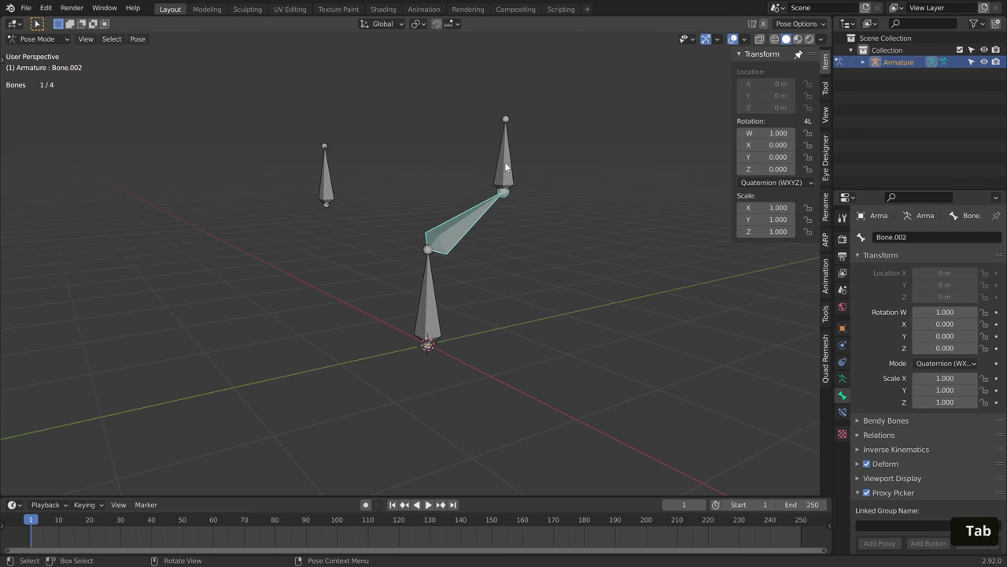
pyautogui.click(323, 188)
pyautogui.press('g')
pyautogui.press('Escape')
pyautogui.moveTo(492, 270); pyautogui.dragTo(487, 290, button='middle')
pyautogui.press('Tab')
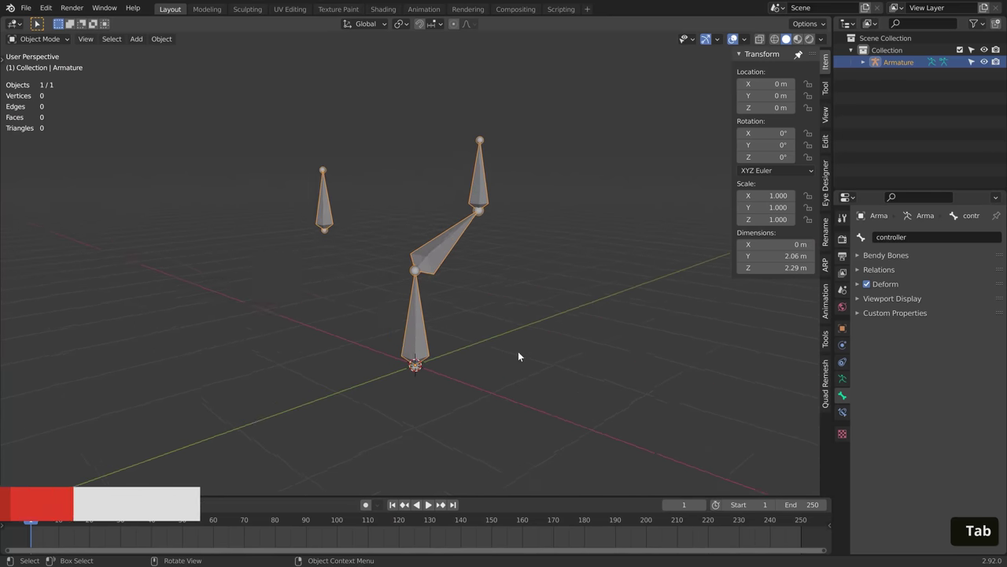
pyautogui.keyDown('shift'); pyautogui.moveTo(517, 351); pyautogui.dragTo(456, 307, button='middle'); pyautogui.keyUp('shift')
pyautogui.hotkey('ctrl', 'Tab')
pyautogui.click(426, 307)
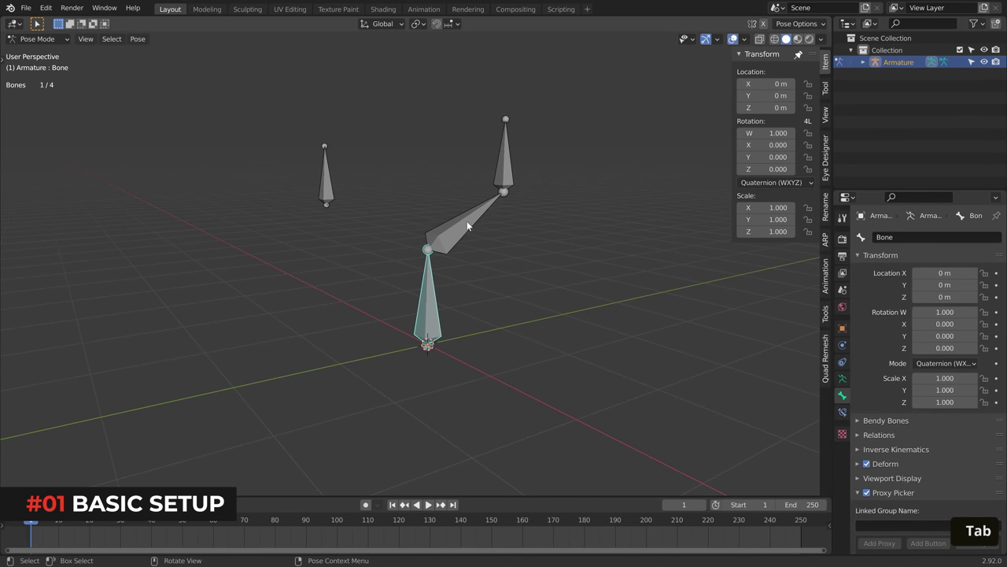
pyautogui.click(469, 227)
pyautogui.click(495, 180)
pyautogui.click(322, 188)
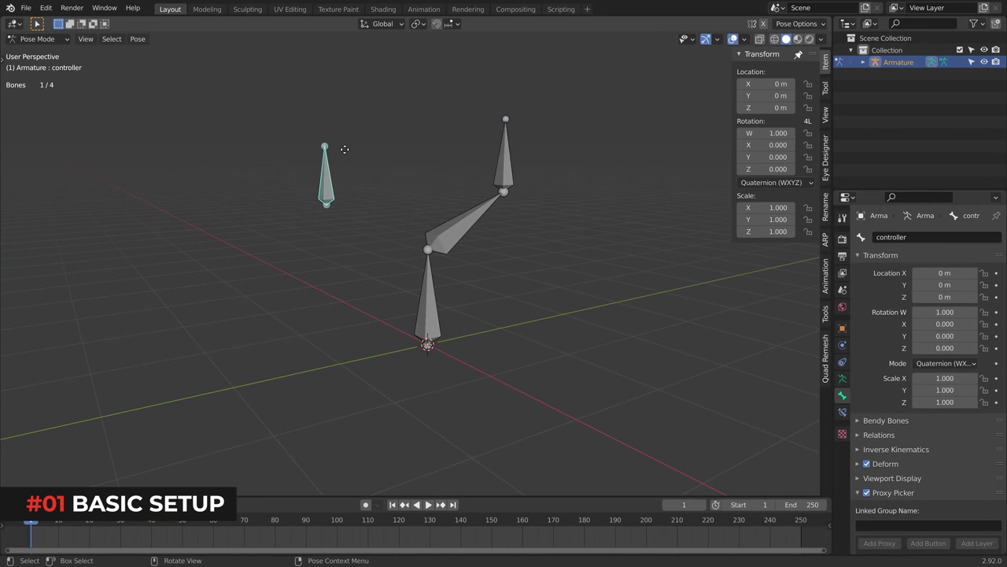
pyautogui.press('g')
pyautogui.rightClick(337, 194)
pyautogui.moveTo(495, 272); pyautogui.dragTo(510, 279, button='middle')
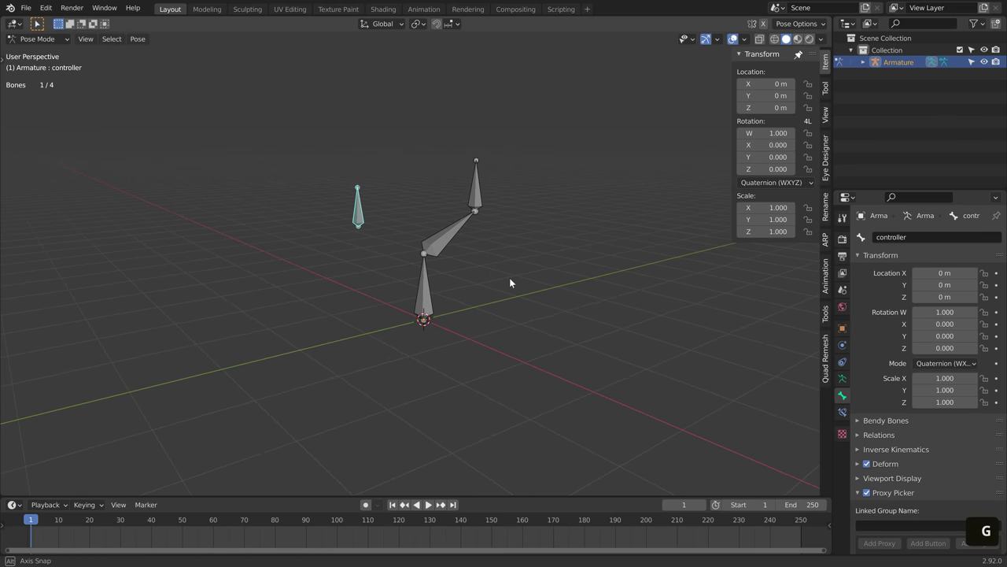
pyautogui.hotkey('ctrl', 'Tab')
pyautogui.moveTo(454, 294); pyautogui.dragTo(511, 307, button='middle')
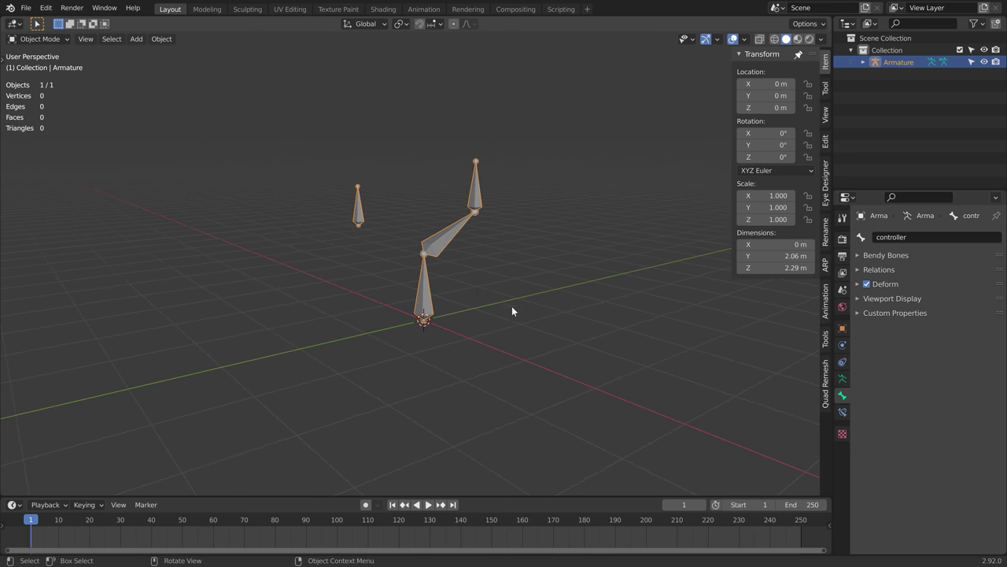
pyautogui.keyDown('shift'); pyautogui.scroll(4, 566, 317); pyautogui.keyUp('shift')
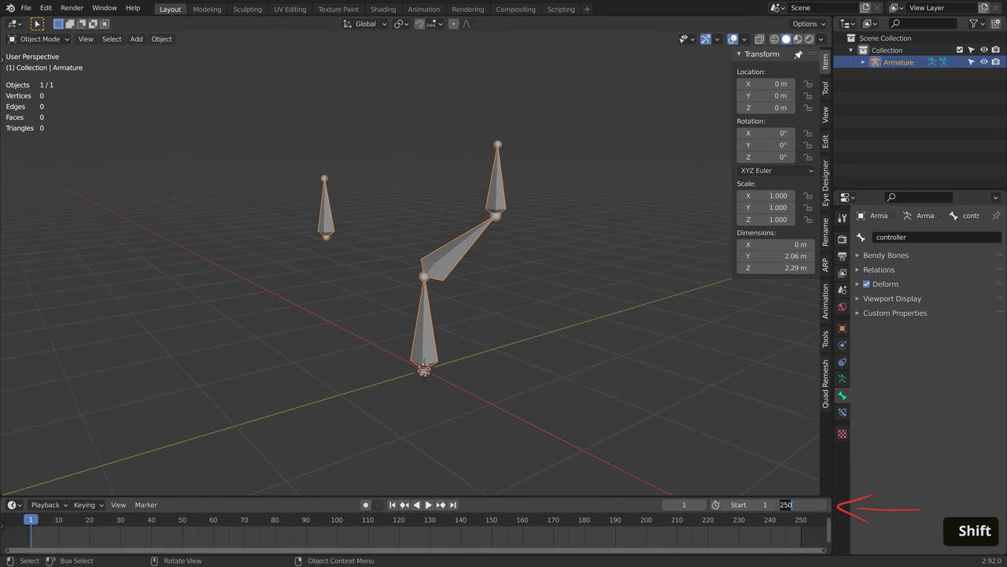
# Set the scene end frame to 20 and enter Pose Mode, viewing the chain from the right.
pyautogui.press('Return')
pyautogui.moveTo(416, 304); pyautogui.dragTo(391, 306, button='middle')
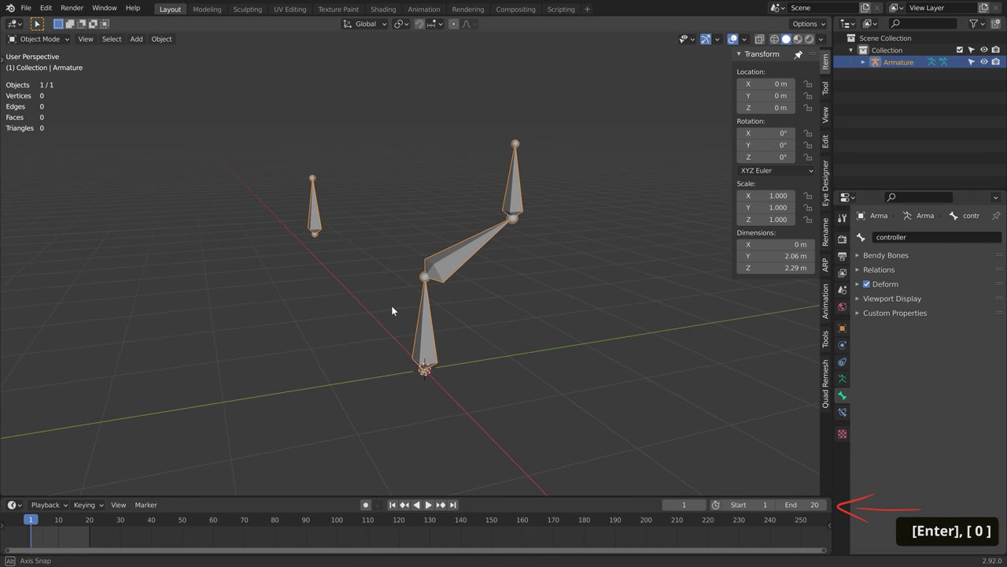
pyautogui.hotkey('ctrl', 'Tab')
pyautogui.click(427, 331)
pyautogui.press('KP_3')
# Key the root bone's rotation at frame 1 and rotate it at frame 20.
pyautogui.press('i')
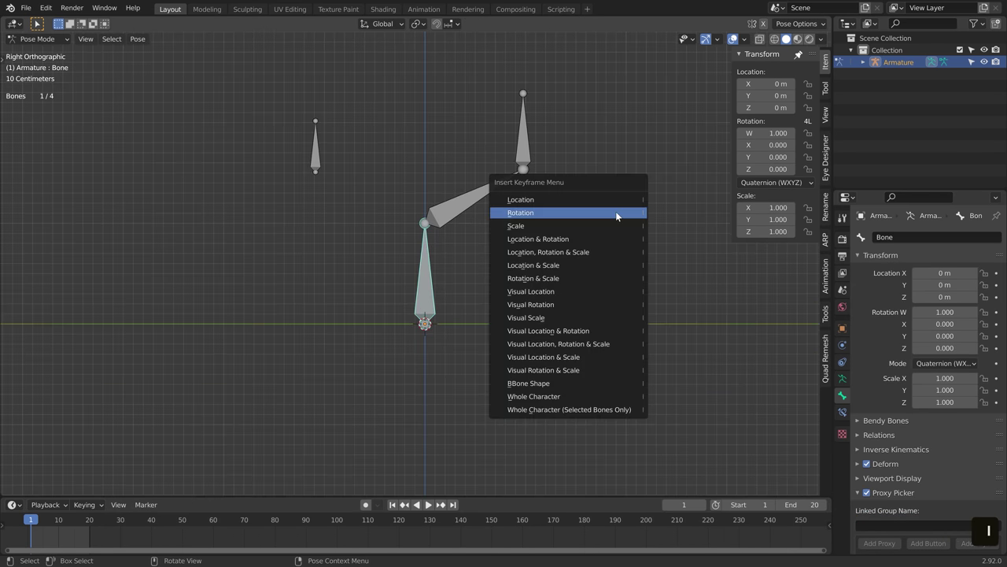
pyautogui.click(616, 211)
pyautogui.hotkey('shift', 'Right')
pyautogui.press('r')
pyautogui.click(416, 149)
pyautogui.press('i')
# Rotate Bone.002 at frame 20 and key its rotation.
pyautogui.click(324, 275)
pyautogui.hotkey('shift', 'Left')
pyautogui.hotkey('shift', 'Right')
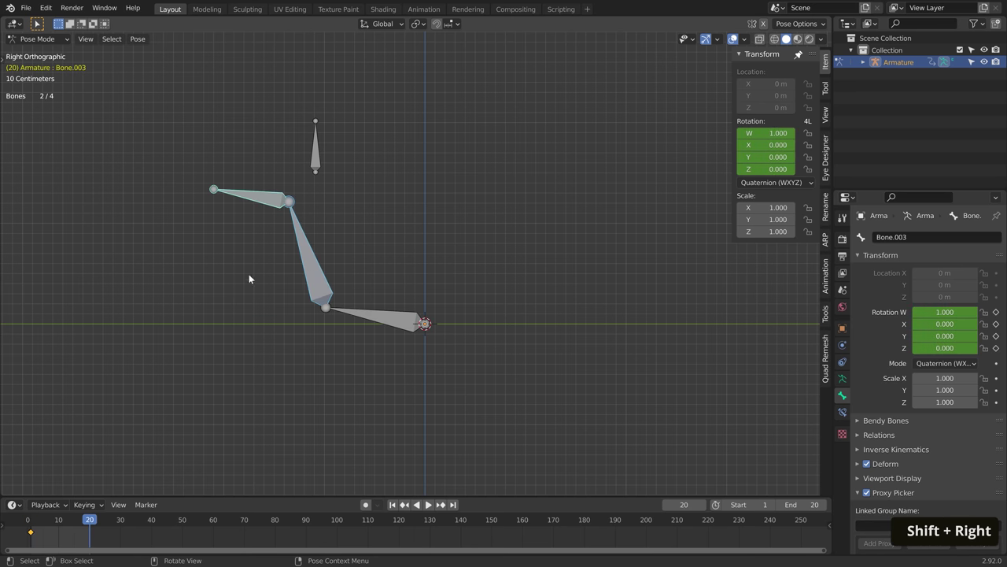
pyautogui.press('r')
pyautogui.click(641, 254)
pyautogui.press('i')
# Play the fold, rotate the lowest bone around Z, and replay the Z-shaped folding animation.
pyautogui.press('space')
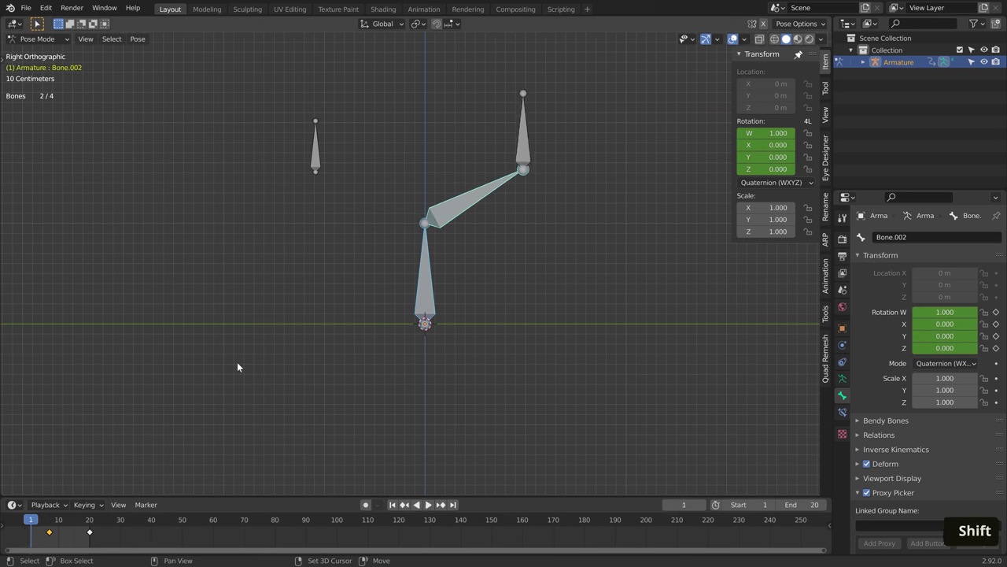
pyautogui.hotkey('shift', 'space')
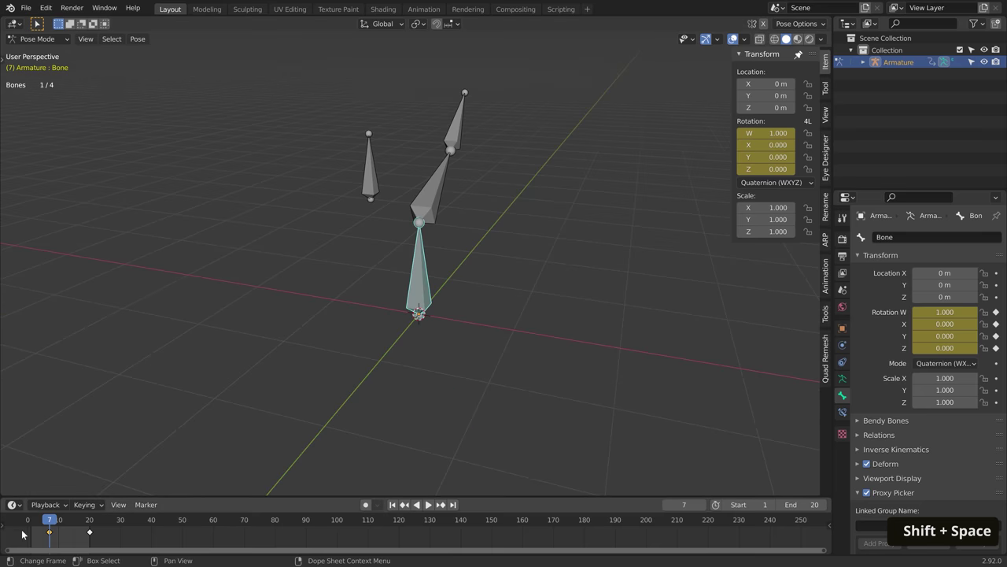
pyautogui.press('r')
pyautogui.press('y')
pyautogui.press('z')
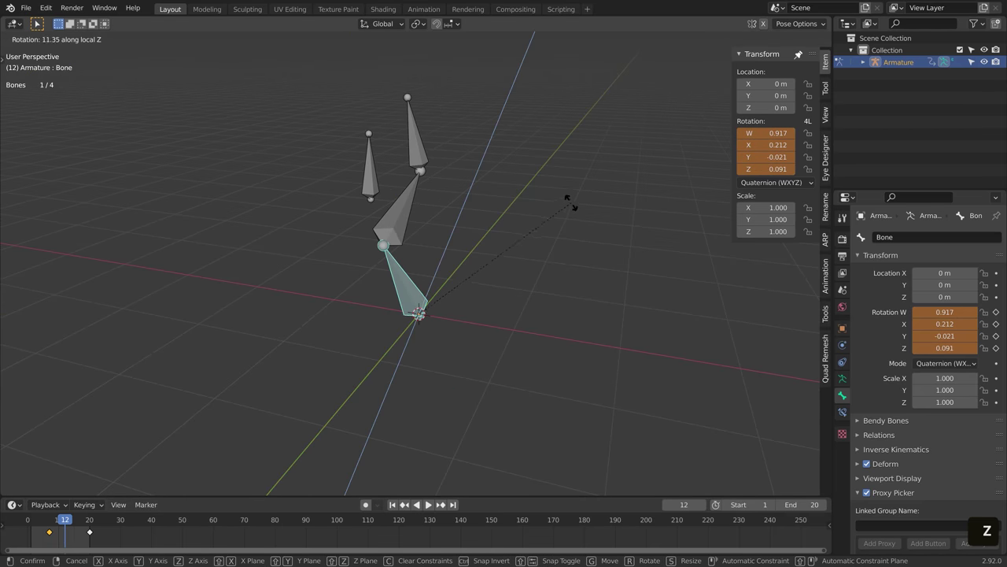
pyautogui.click(564, 206)
pyautogui.hotkey('shift', 'space')
pyautogui.moveTo(564, 206); pyautogui.dragTo(331, 393, button='middle')
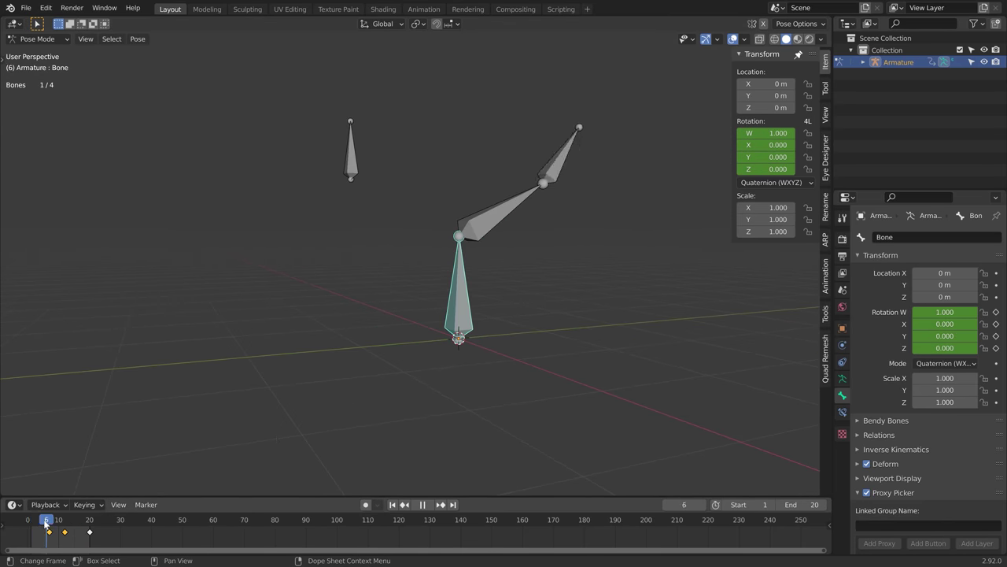
pyautogui.click(66, 525)
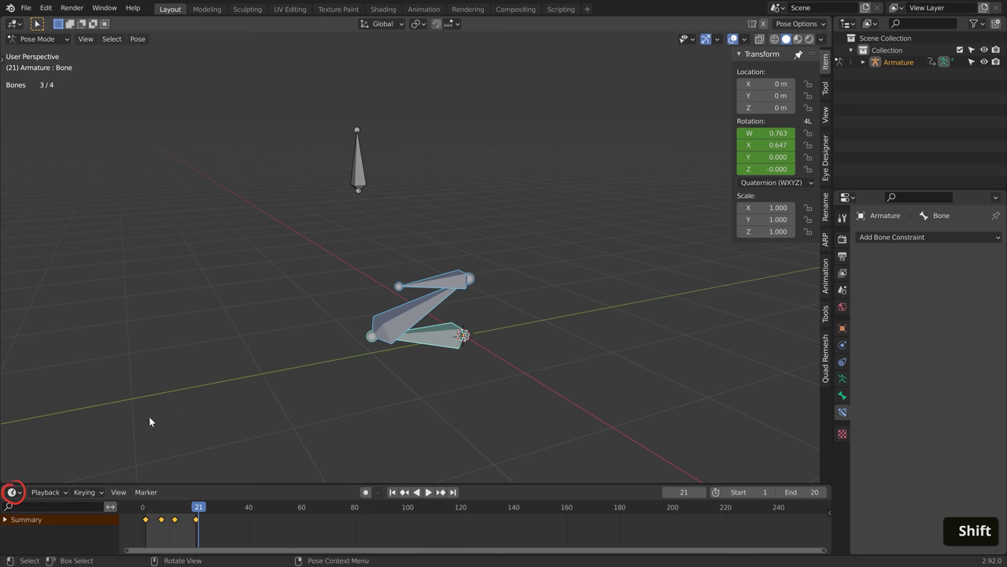
# Turn the bottom timeline into a taller Dope Sheet Action Editor.
pyautogui.click(12, 491)
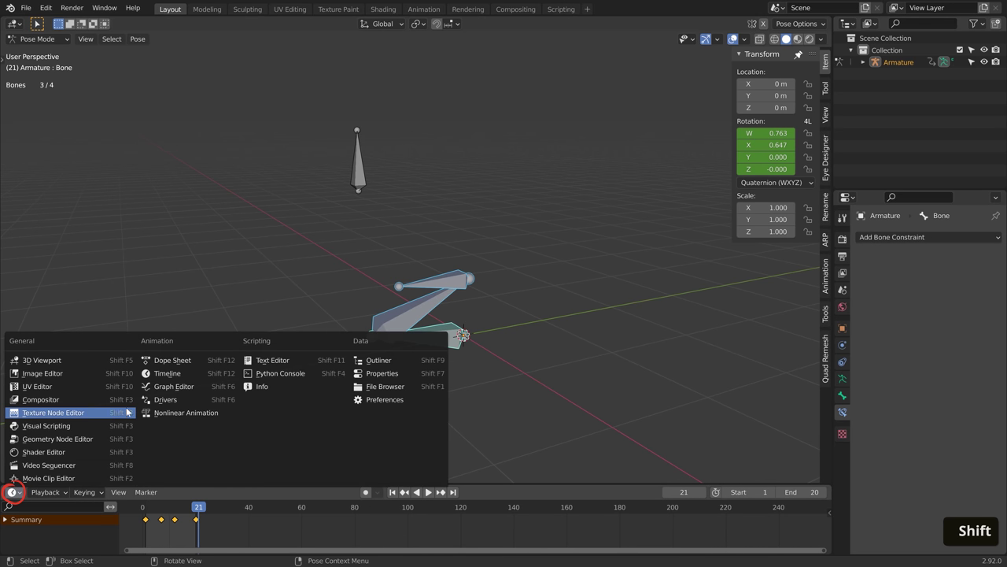
pyautogui.click(185, 359)
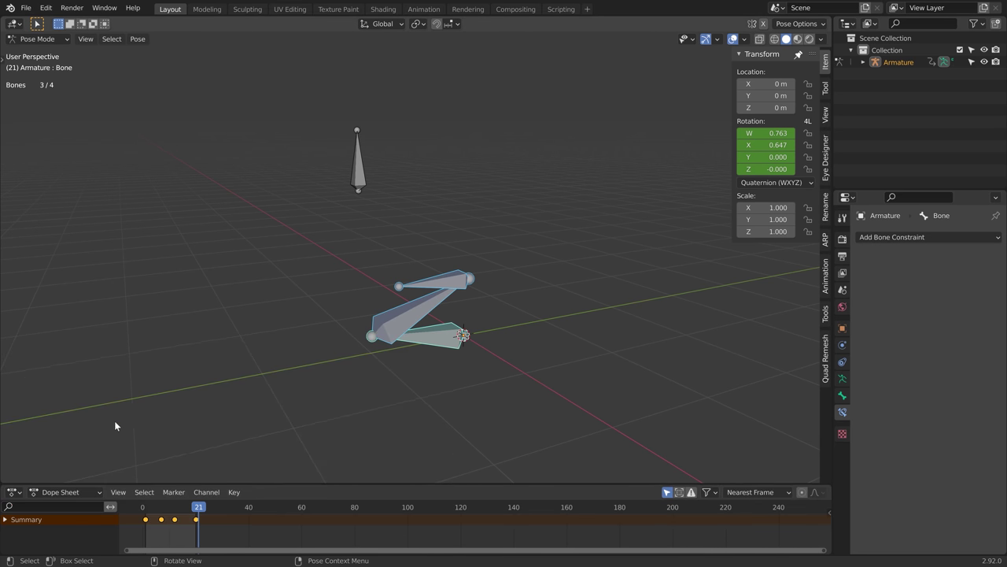
pyautogui.click(68, 492)
pyautogui.click(67, 466)
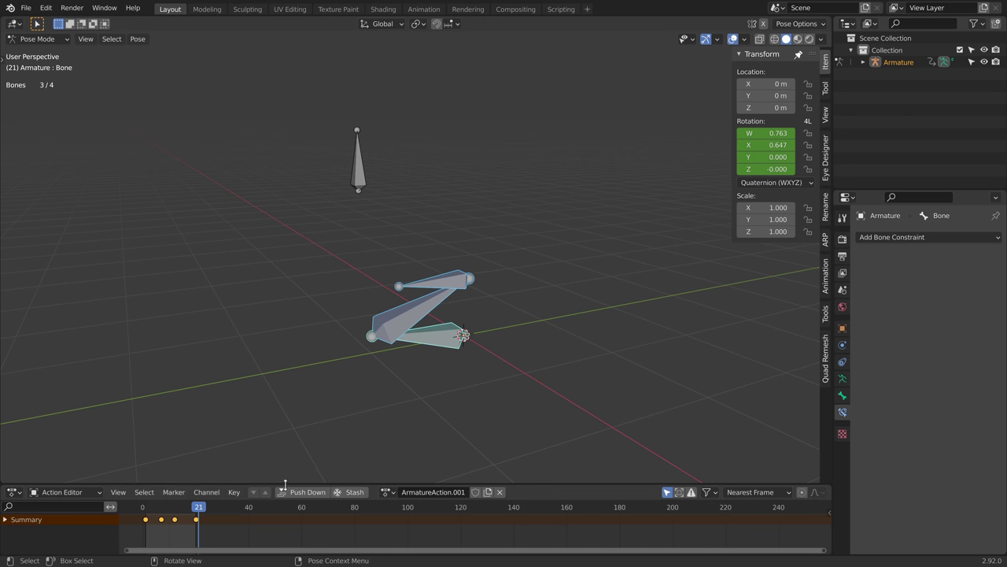
pyautogui.moveTo(281, 483); pyautogui.dragTo(290, 391)
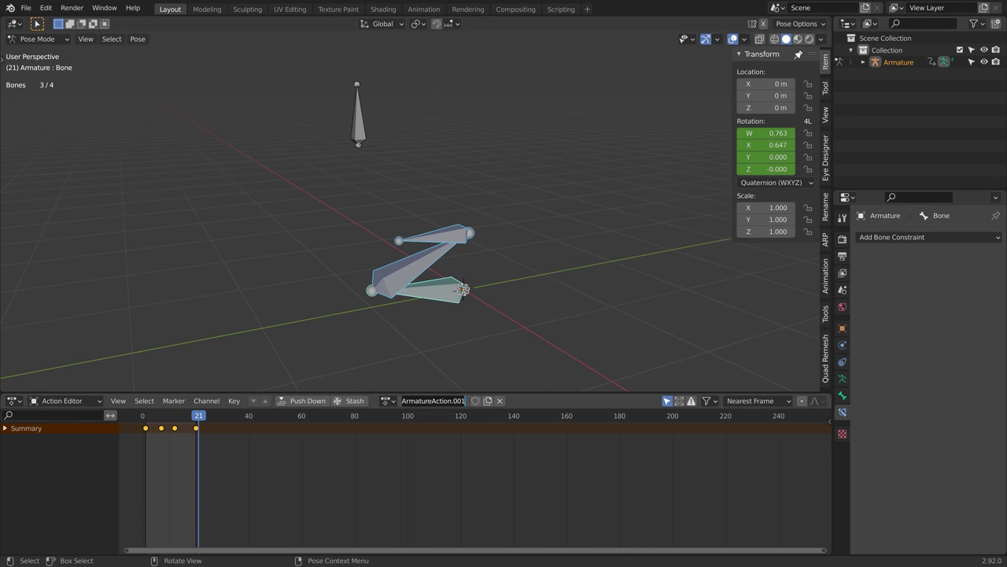
# Rename the action to 'fold' as a fake-user action and unlink it from the armature.
pyautogui.doubleClick(433, 401)
pyautogui.write('F')
pyautogui.press('Return')
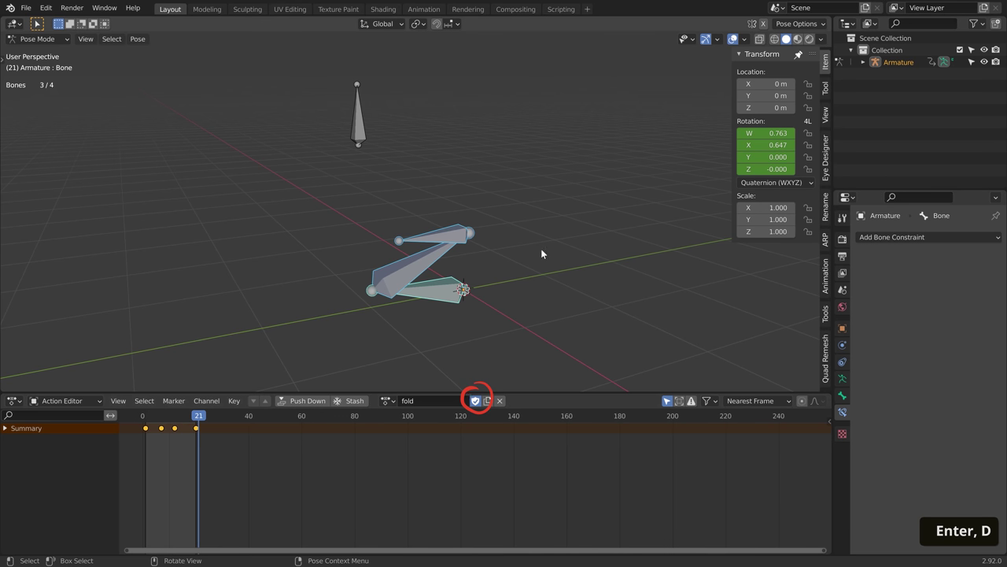
pyautogui.keyDown('shift'); pyautogui.moveTo(541, 248); pyautogui.dragTo(522, 269, button='middle'); pyautogui.keyUp('shift')
pyautogui.hotkey('alt', 'a')
pyautogui.press('a')
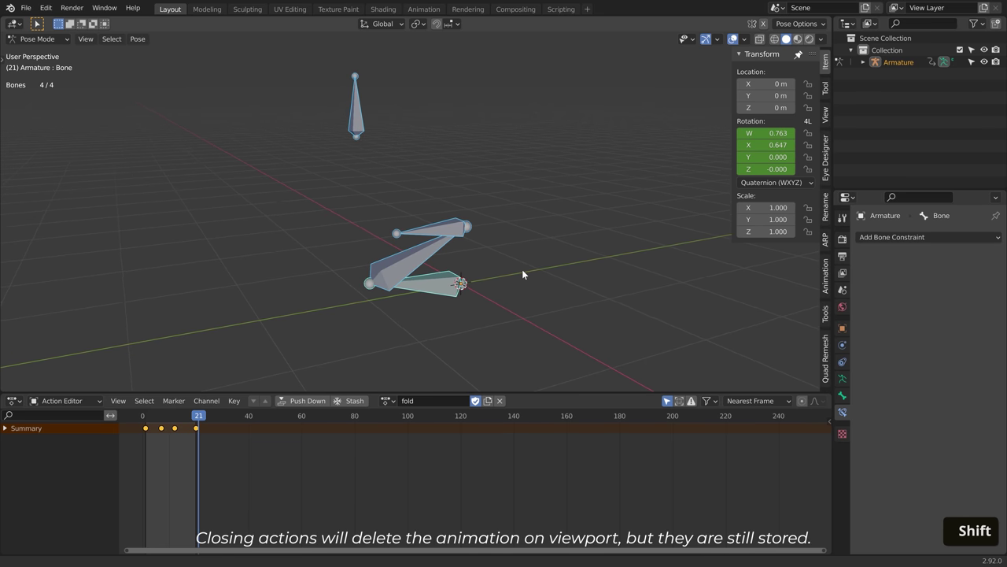
pyautogui.click(500, 400)
# Restore the Timeline and clear the bones' location, rotation and scale so the chain stands straight.
pyautogui.click(13, 401)
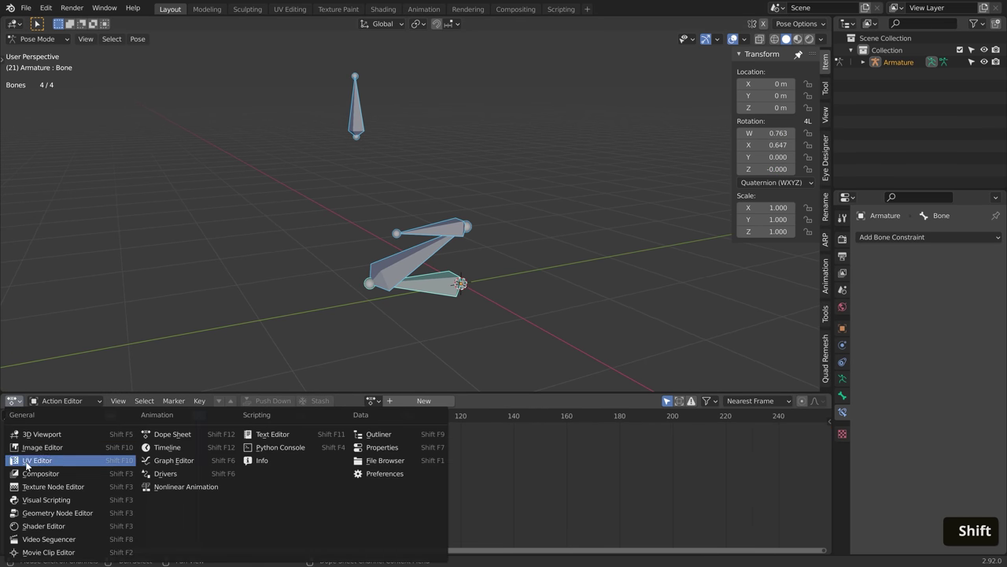
pyautogui.click(167, 447)
pyautogui.hotkey('alt', 'g')
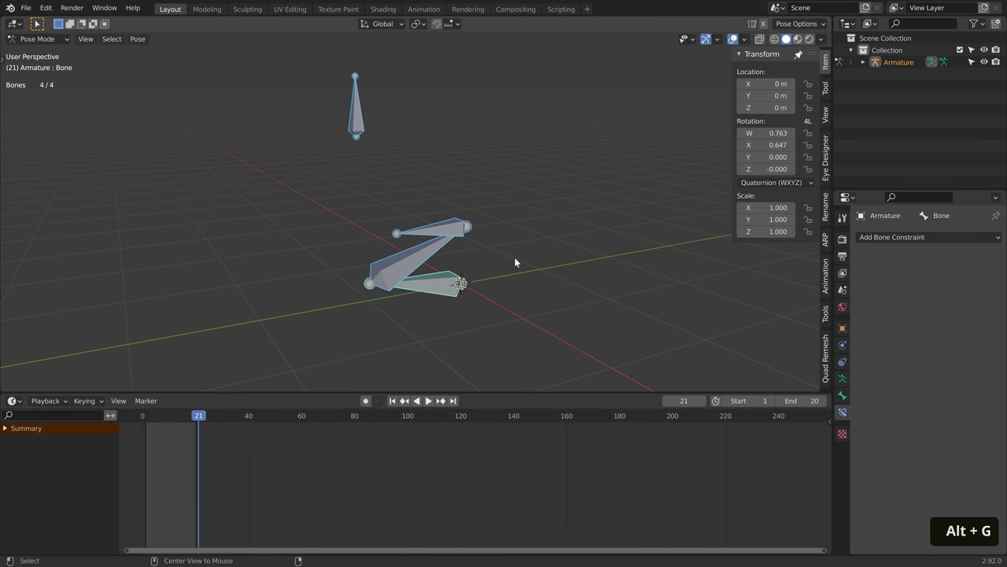
pyautogui.hotkey('alt', 'r')
pyautogui.hotkey('alt', 's')
pyautogui.keyDown('shift'); pyautogui.moveTo(549, 217); pyautogui.dragTo(519, 279, button='middle'); pyautogui.keyUp('shift')
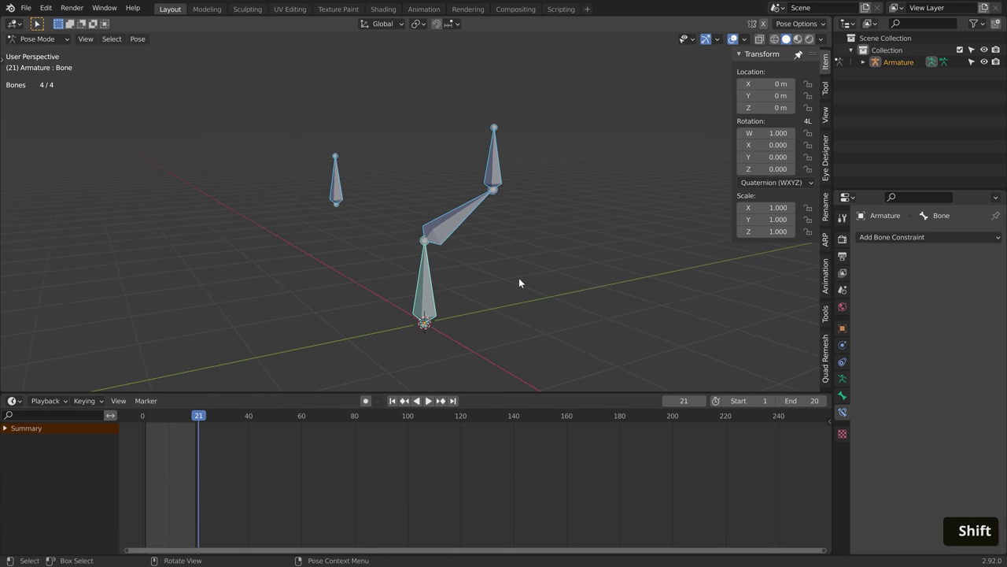
# Add an Action constraint to Bone.003.
pyautogui.click(497, 175)
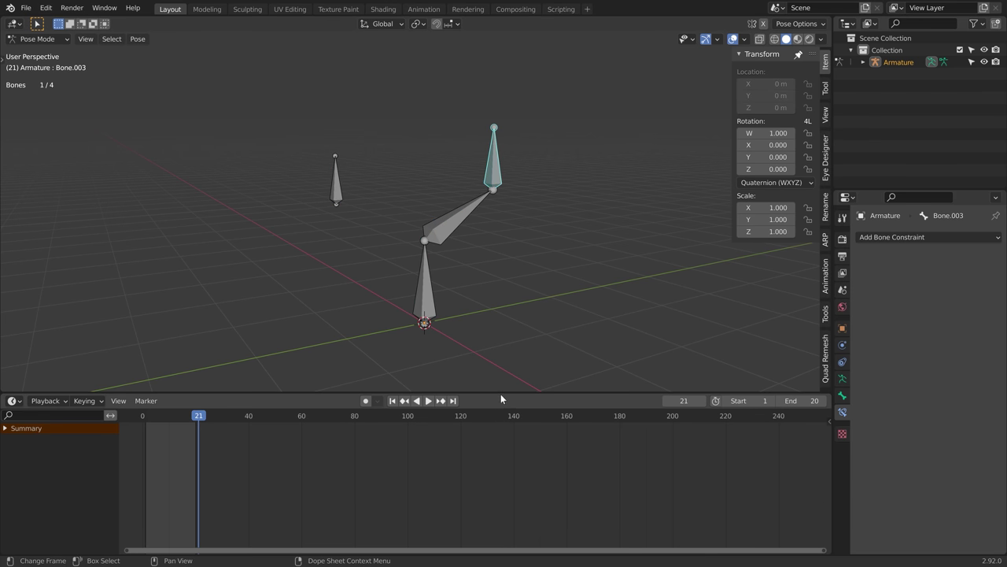
pyautogui.moveTo(501, 392); pyautogui.dragTo(507, 489)
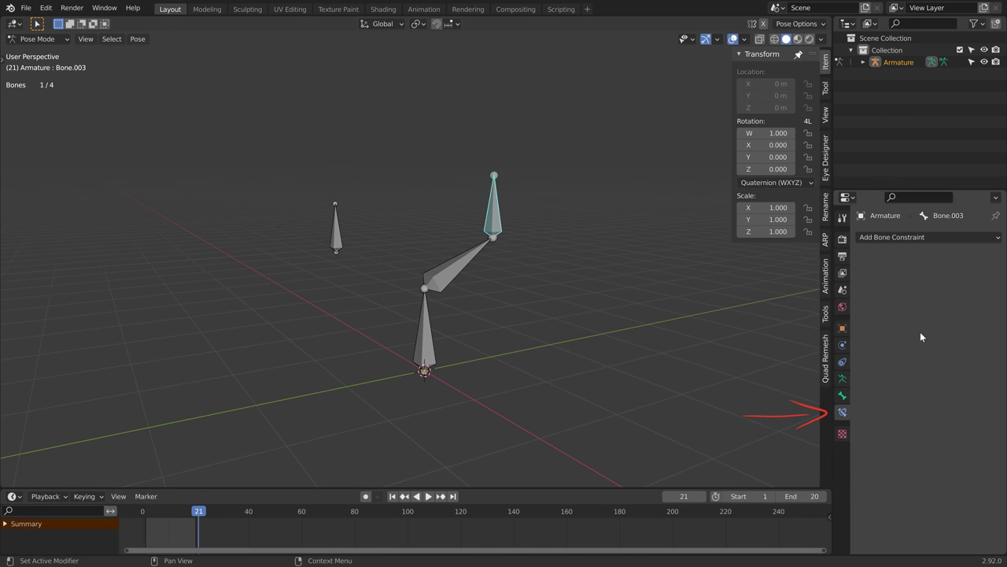
pyautogui.click(935, 240)
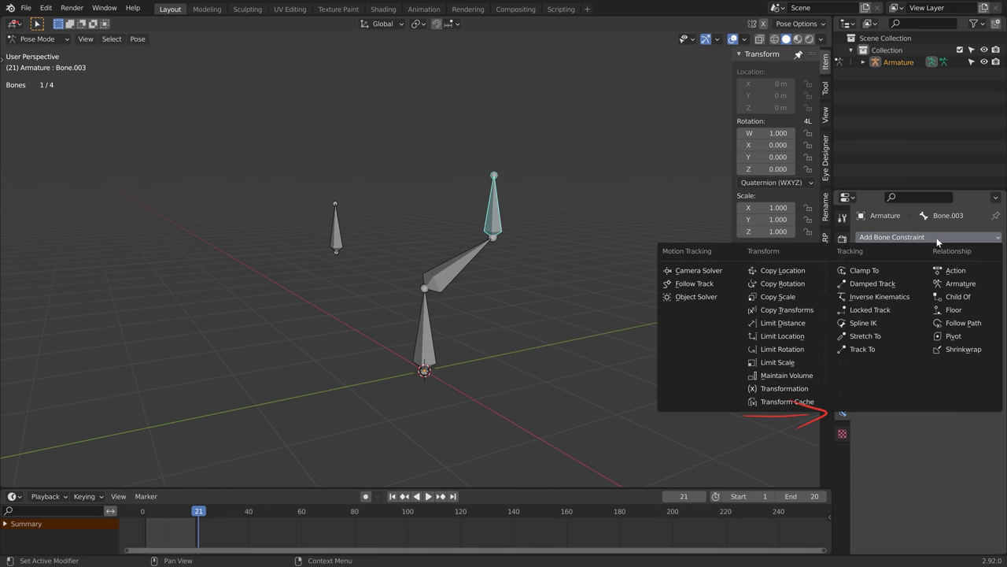
pyautogui.click(968, 271)
pyautogui.keyDown('shift'); pyautogui.moveTo(645, 295); pyautogui.dragTo(474, 271, button='middle'); pyautogui.keyUp('shift')
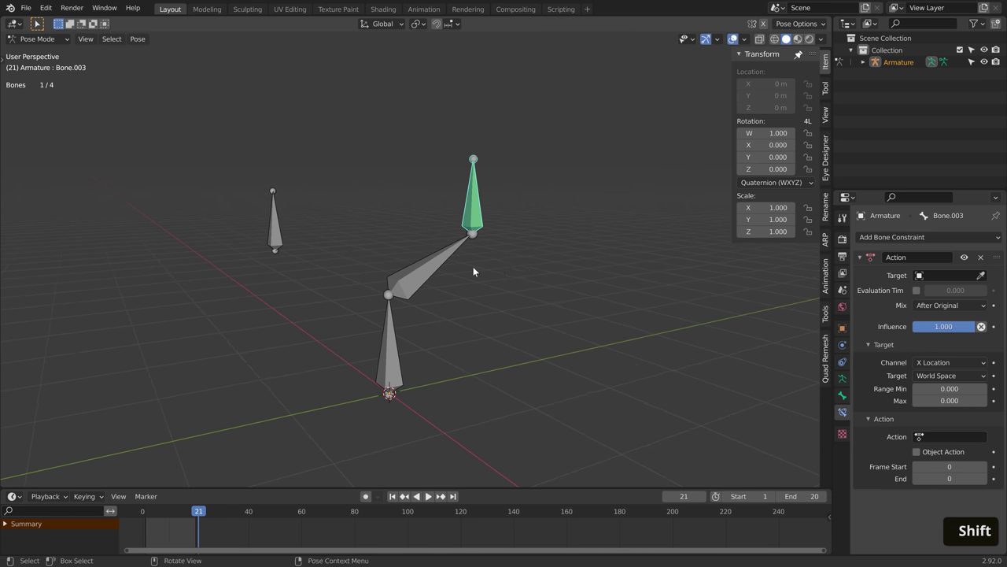
pyautogui.click(275, 240)
pyautogui.press('g')
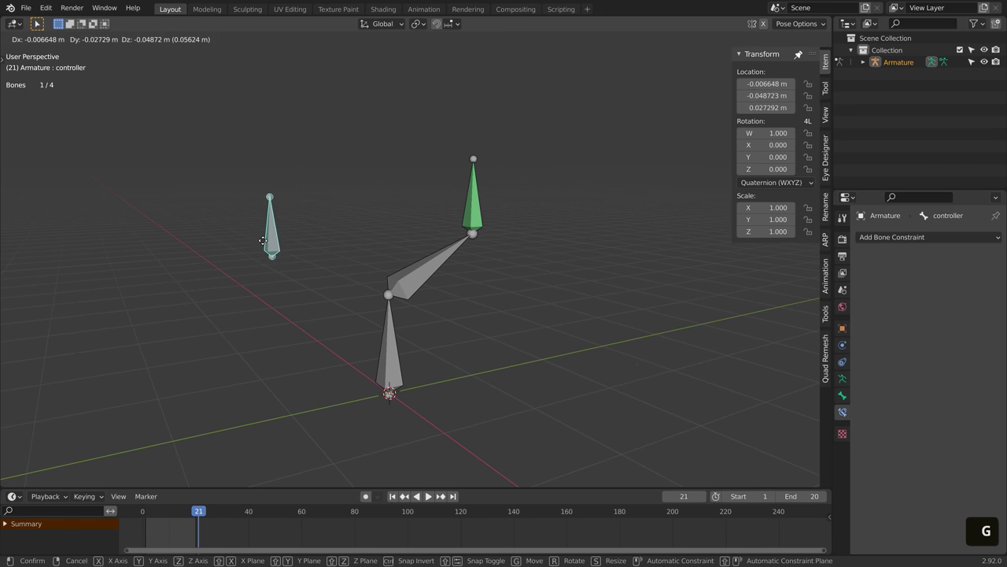
pyautogui.press('Escape')
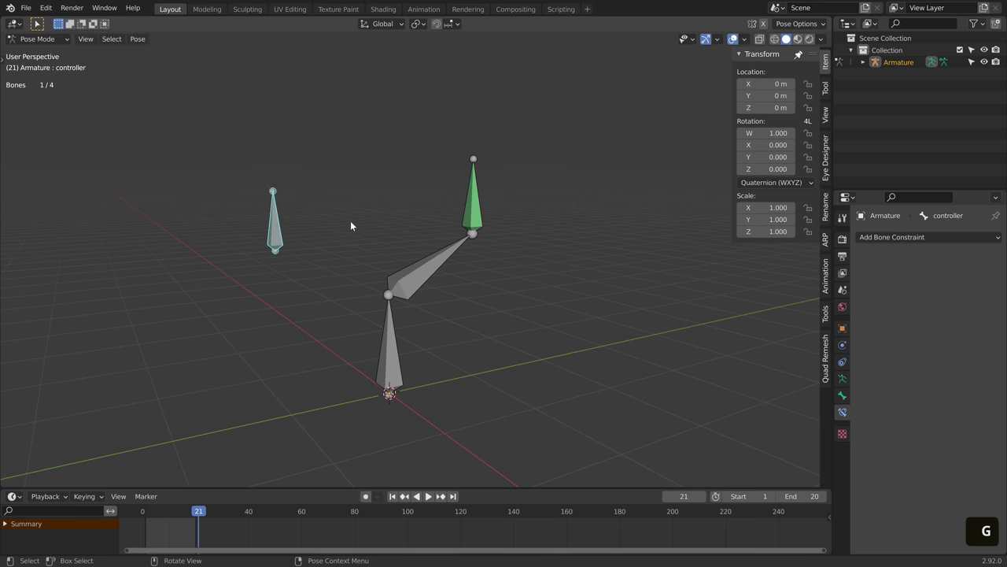
# Target the constraint at the Armature's controller bone and check the controller's local axes.
pyautogui.click(464, 229)
pyautogui.click(948, 275)
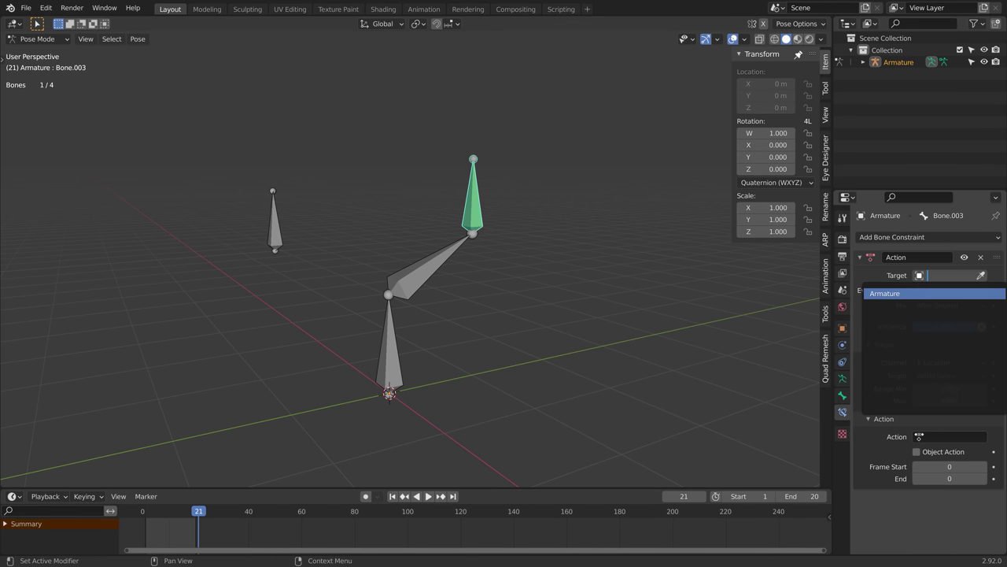
pyautogui.press('Return')
pyautogui.click(952, 290)
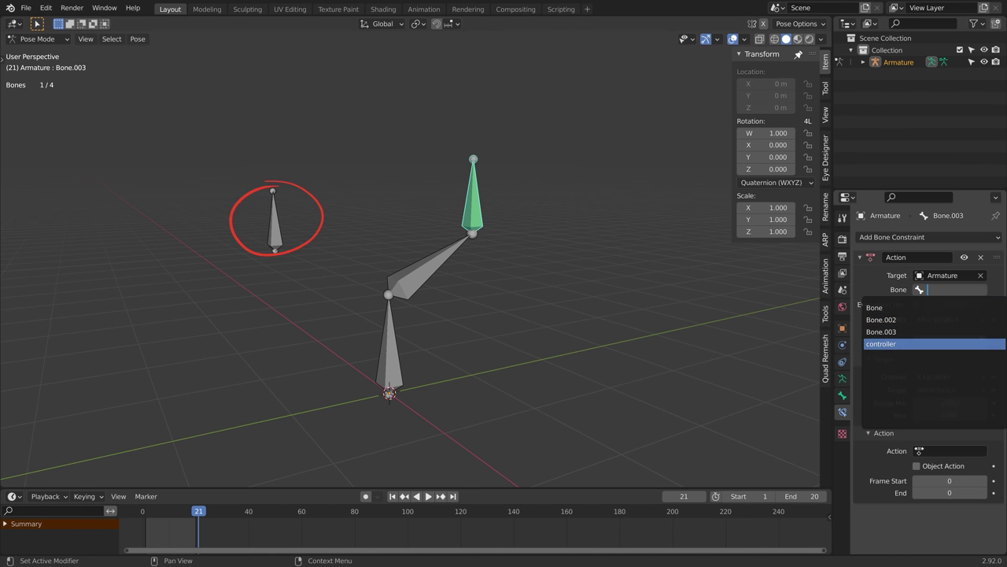
pyautogui.click(895, 343)
pyautogui.moveTo(700, 339)
pyautogui.keyDown('shift'); pyautogui.mouseDown(button='middle')
pyautogui.moveTo(567, 308)
pyautogui.moveTo(694, 344)
pyautogui.mouseUp(button='middle'); pyautogui.keyUp('shift')
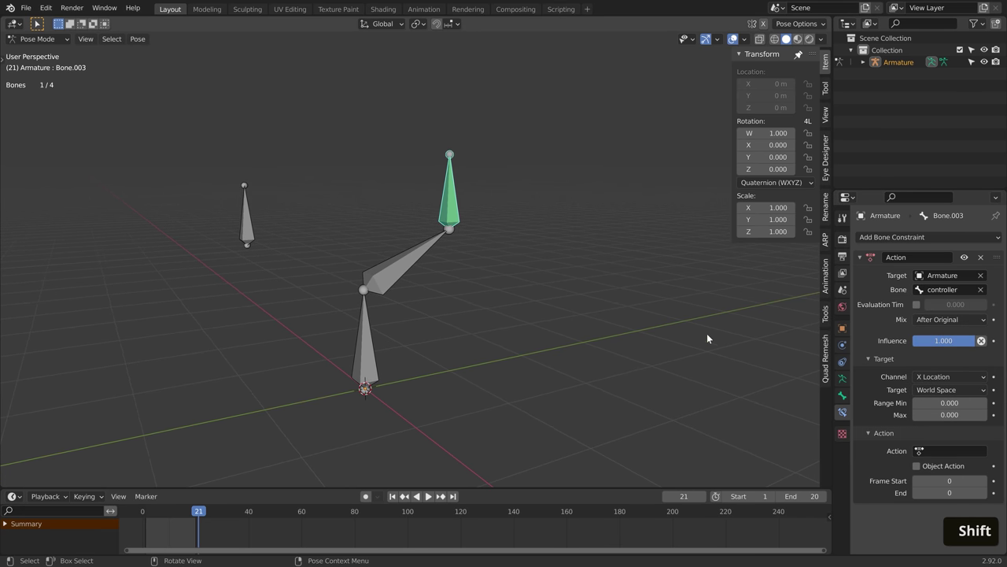
pyautogui.click(244, 236)
pyautogui.press('g')
pyautogui.press('z')
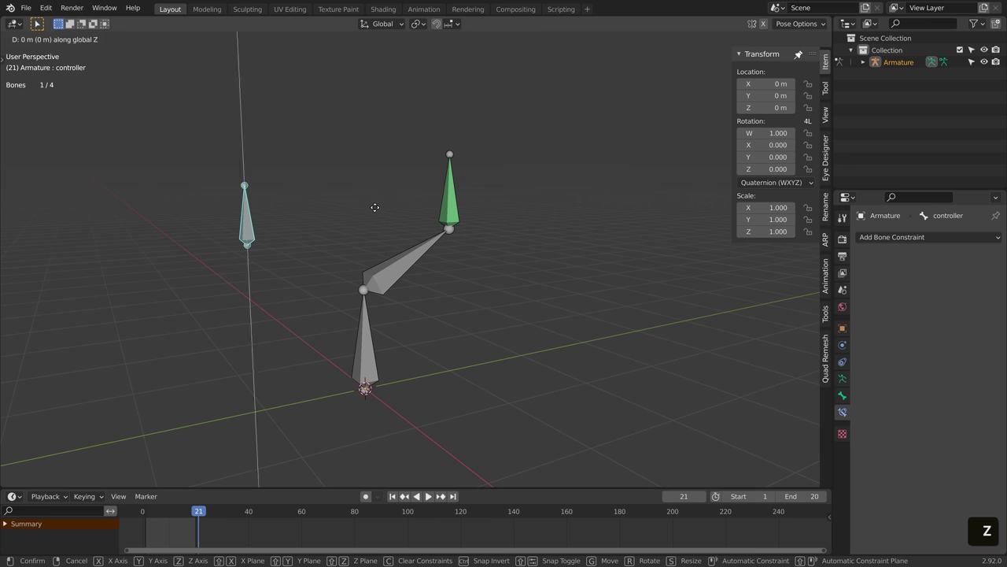
pyautogui.press('z')
pyautogui.press('y')
pyautogui.press('y')
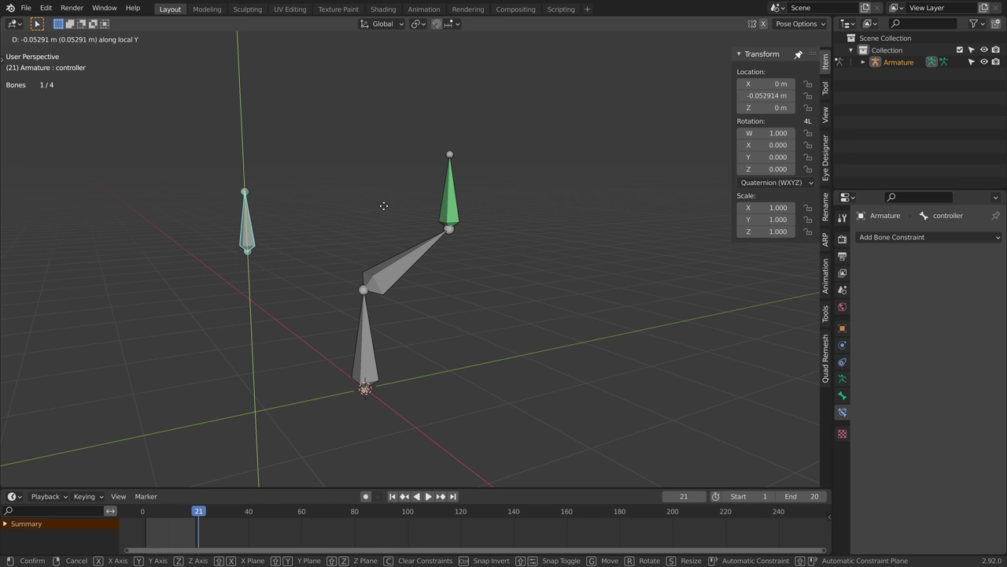
pyautogui.press('Escape')
# Drive Bone.003's constraint by the controller's Y Location in Local Space.
pyautogui.click(445, 203)
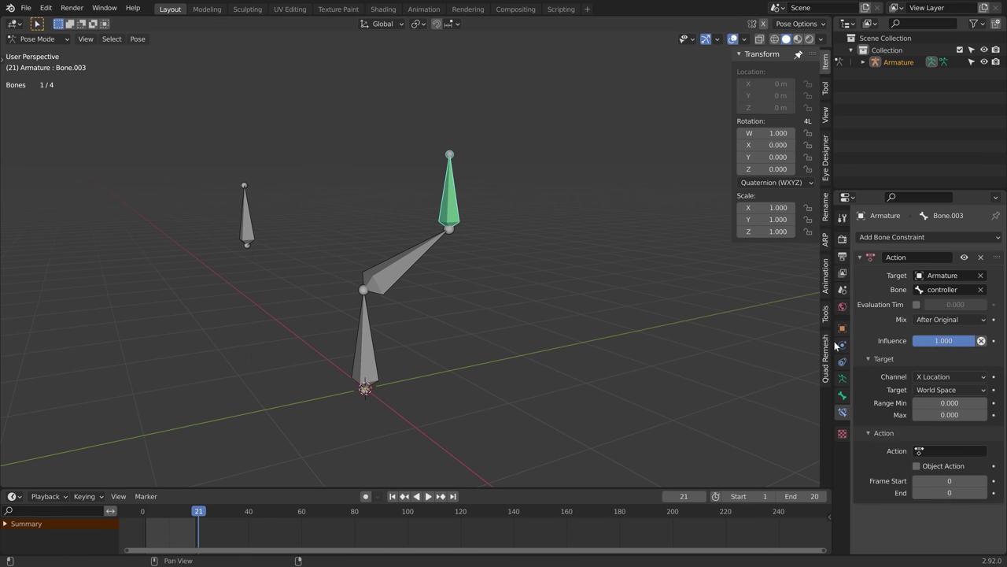
pyautogui.click(931, 390)
pyautogui.click(924, 459)
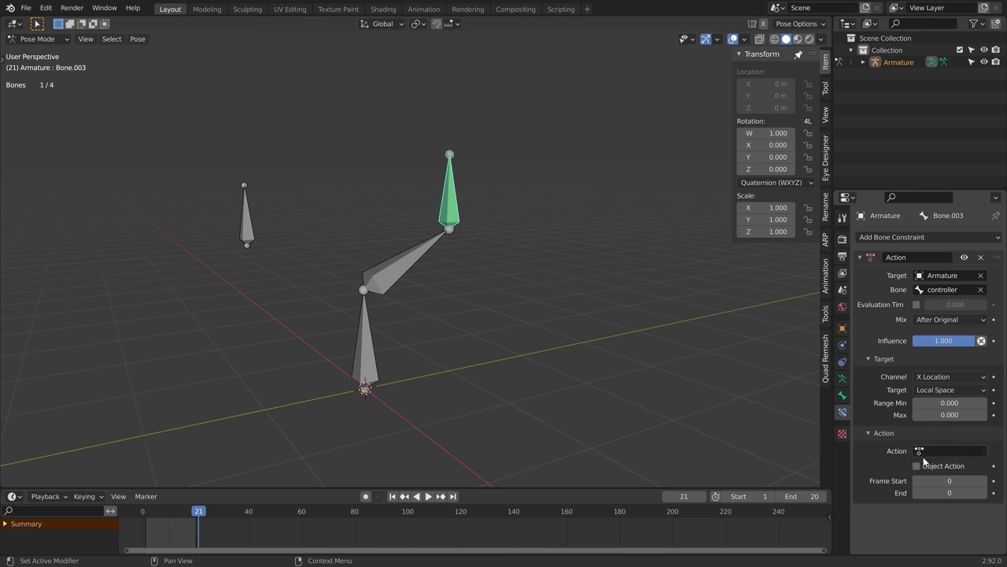
pyautogui.click(938, 378)
pyautogui.click(934, 405)
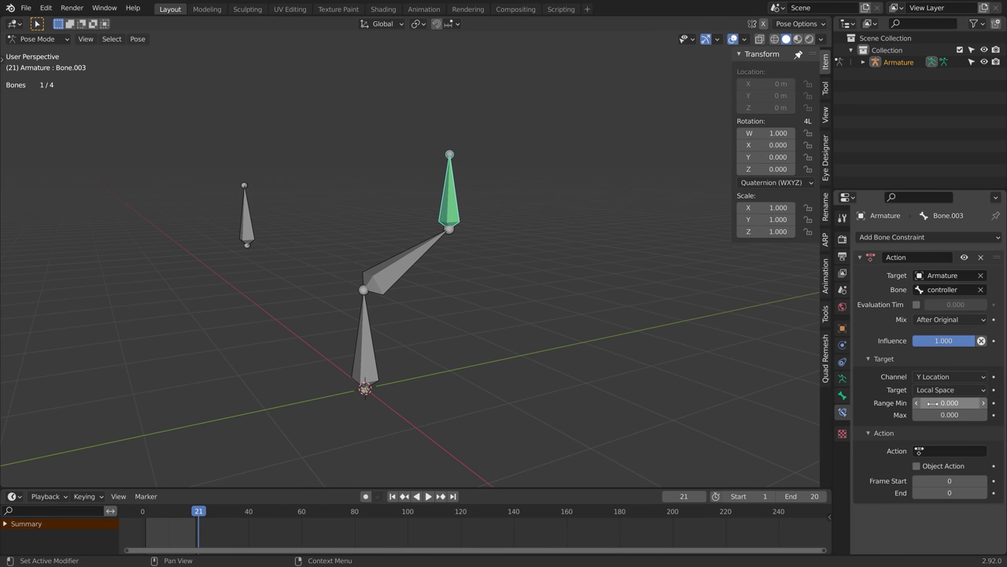
pyautogui.keyDown('shift'); pyautogui.moveTo(580, 318); pyautogui.dragTo(554, 289, button='middle'); pyautogui.keyUp('shift')
# Test-move the controller along local Y, then set the constraint's Max to -1.000.
pyautogui.click(289, 225)
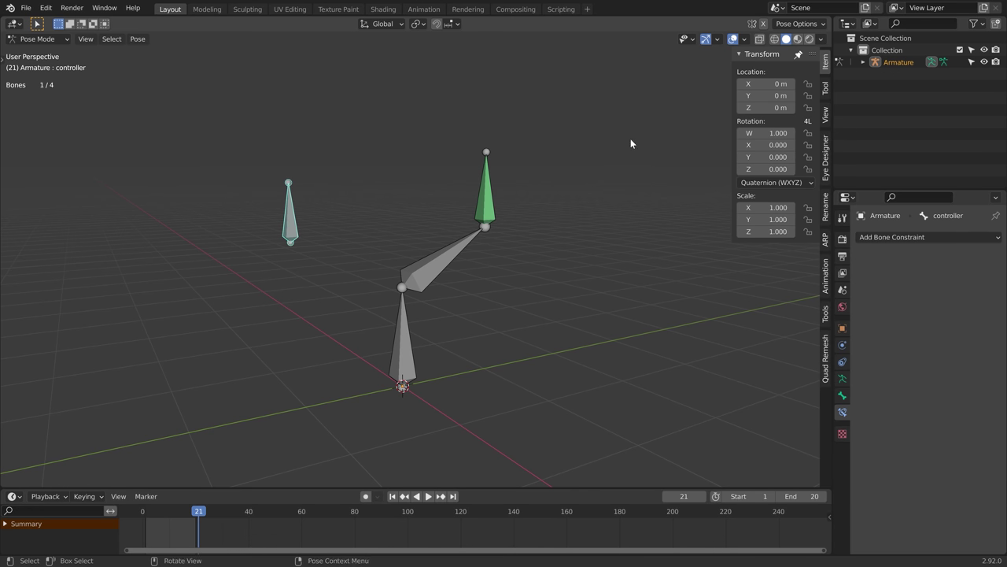
pyautogui.press('g')
pyautogui.press('z')
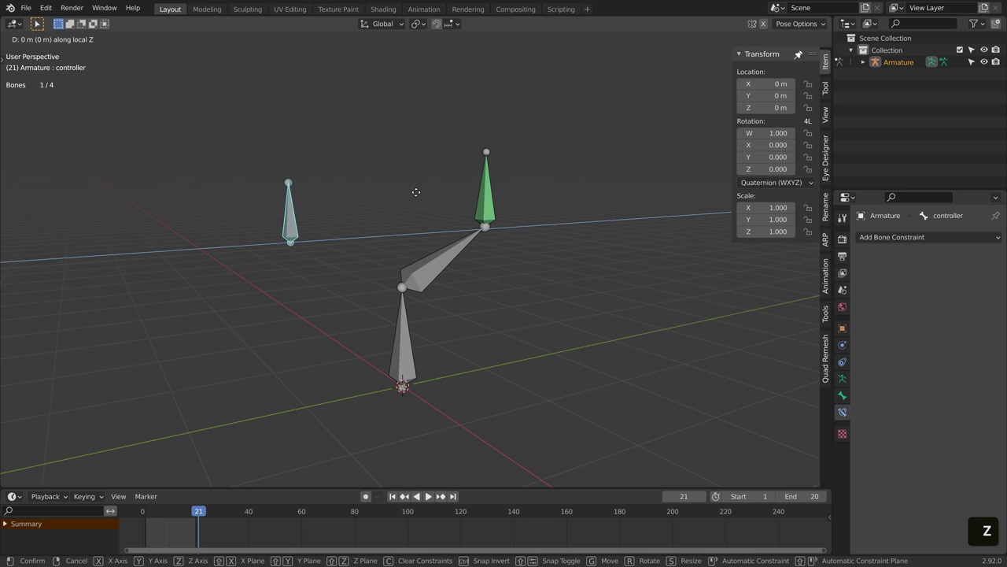
pyautogui.press('y')
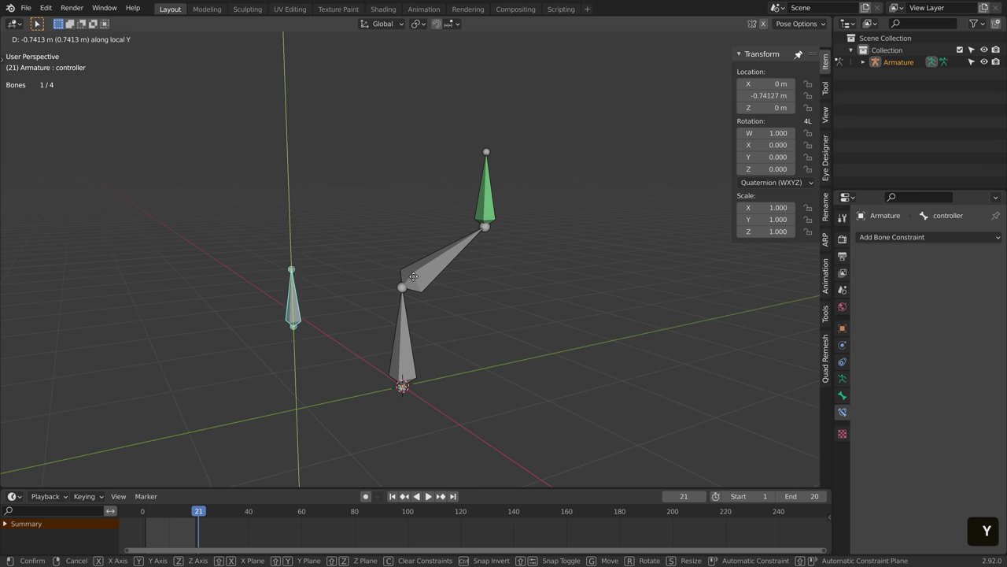
pyautogui.rightClick(412, 253)
pyautogui.click(493, 206)
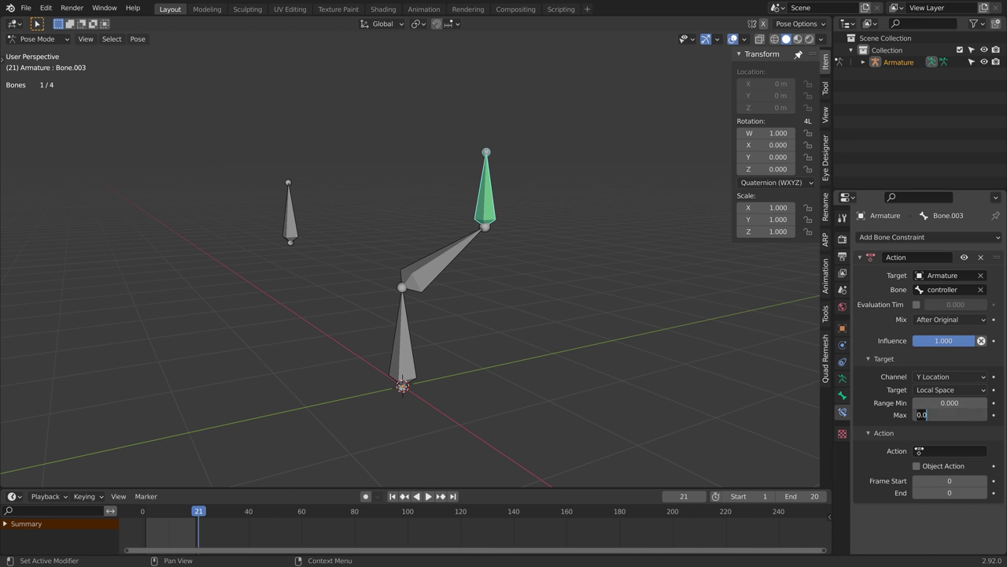
pyautogui.write('-1')
pyautogui.press('Return')
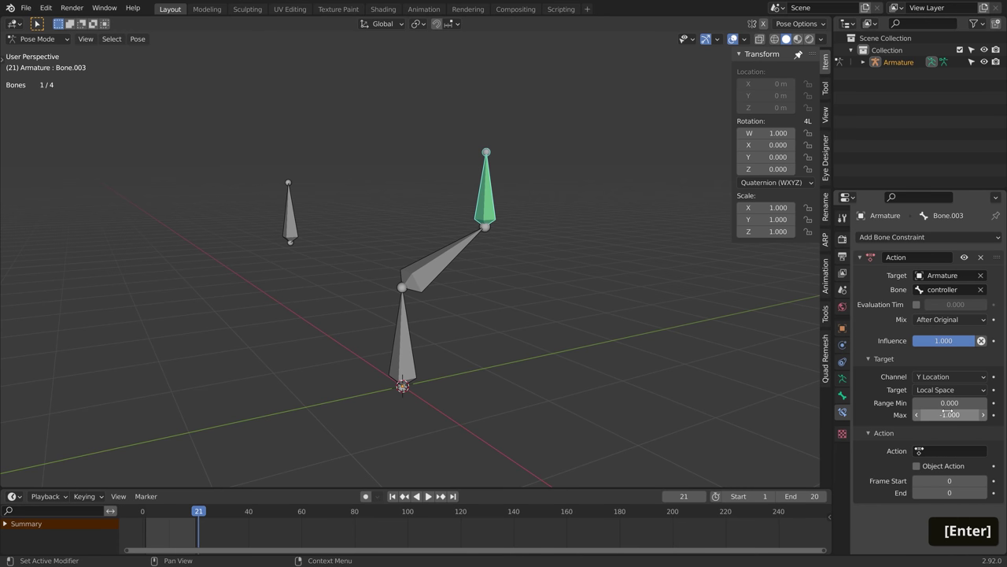
# Move the controller bone to local Y -1 m.
pyautogui.click(287, 223)
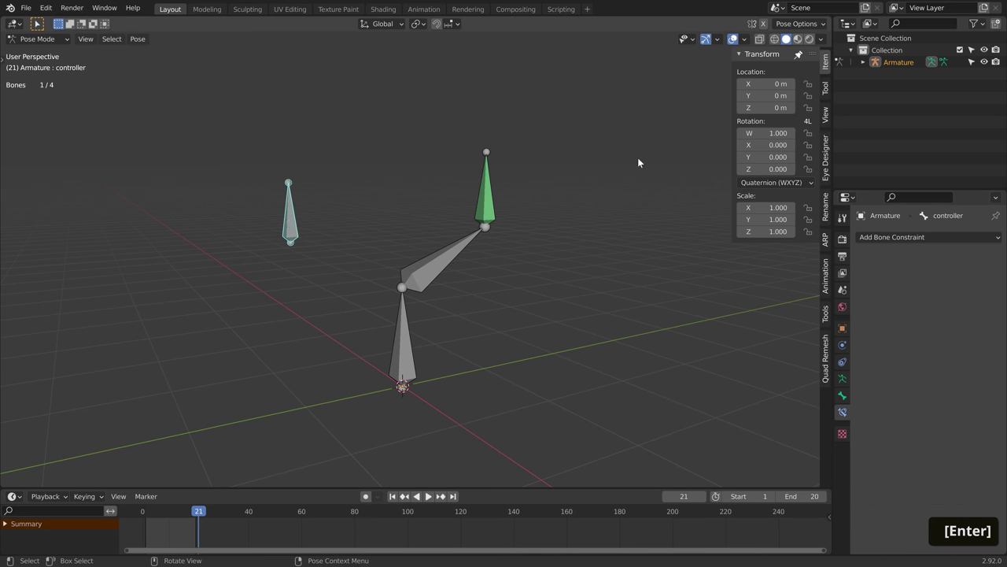
pyautogui.press('g')
pyautogui.write('y')
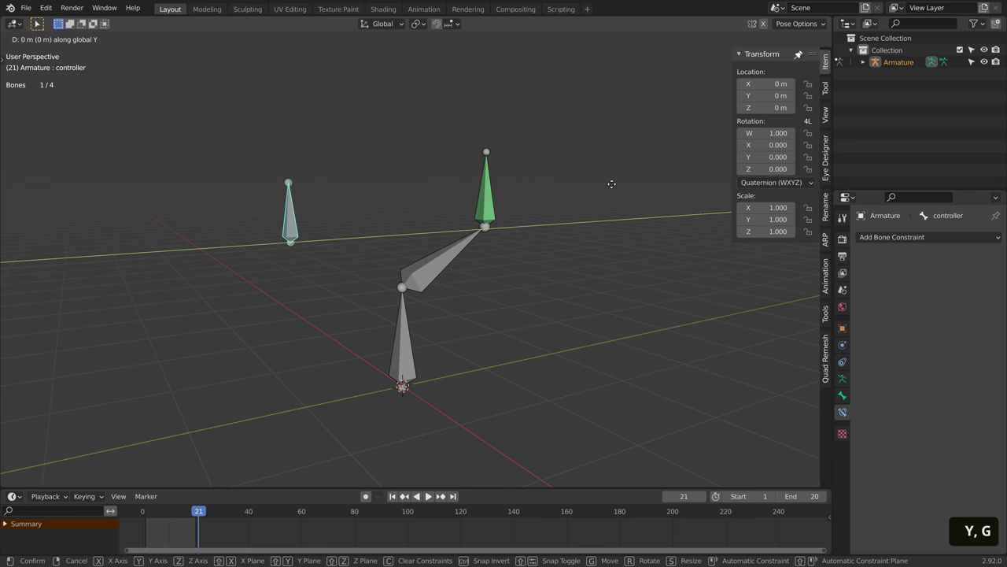
pyautogui.write('y')
pyautogui.write('-1')
pyautogui.press('Return')
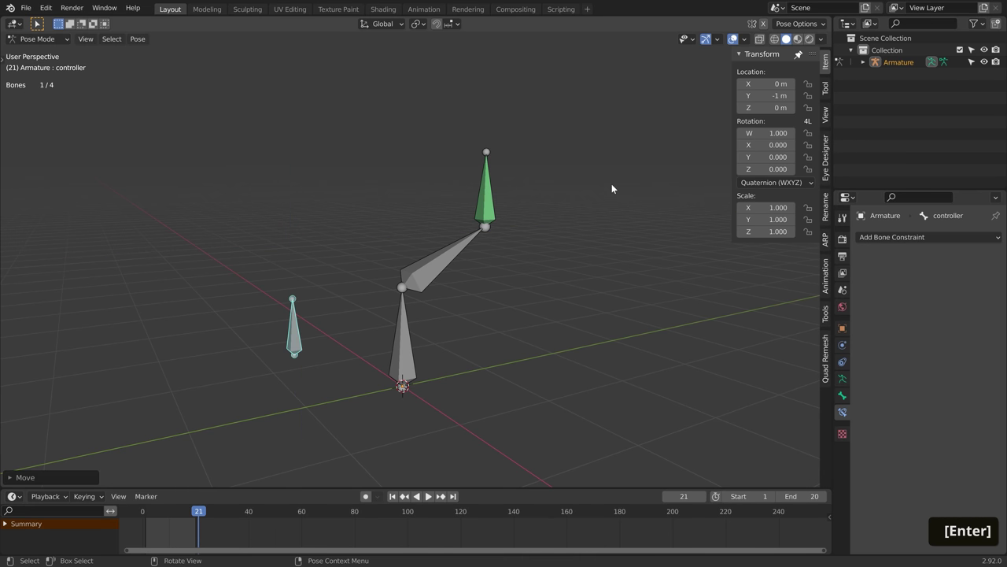
# Set Bone.003's Action constraint to the 'fold' action with End frame 20.
pyautogui.click(487, 201)
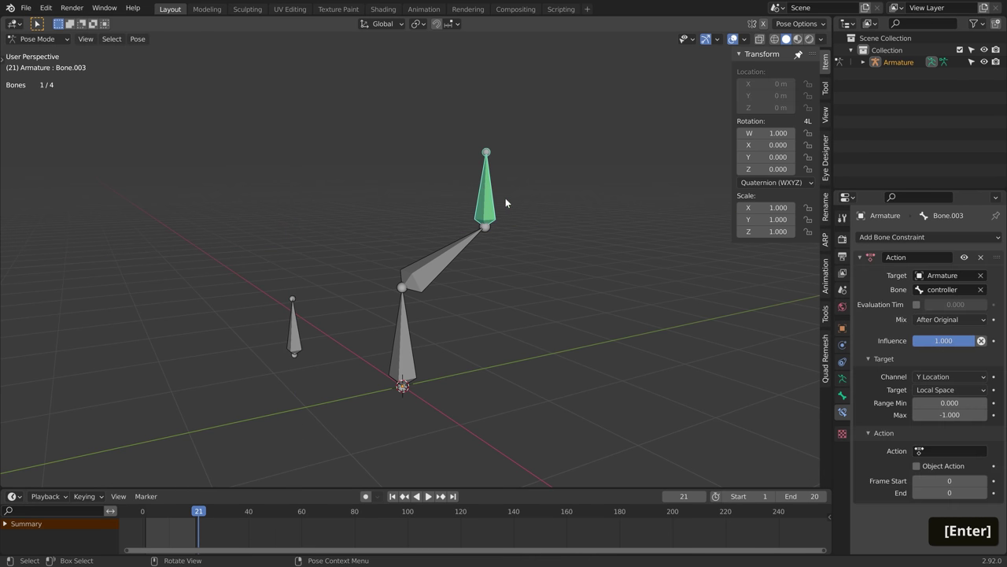
pyautogui.click(927, 452)
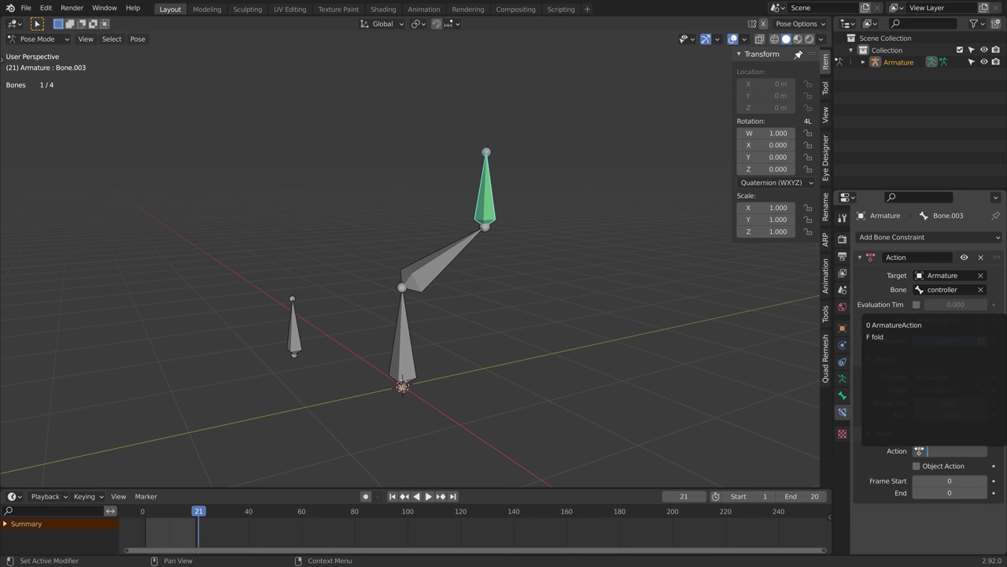
pyautogui.click(888, 337)
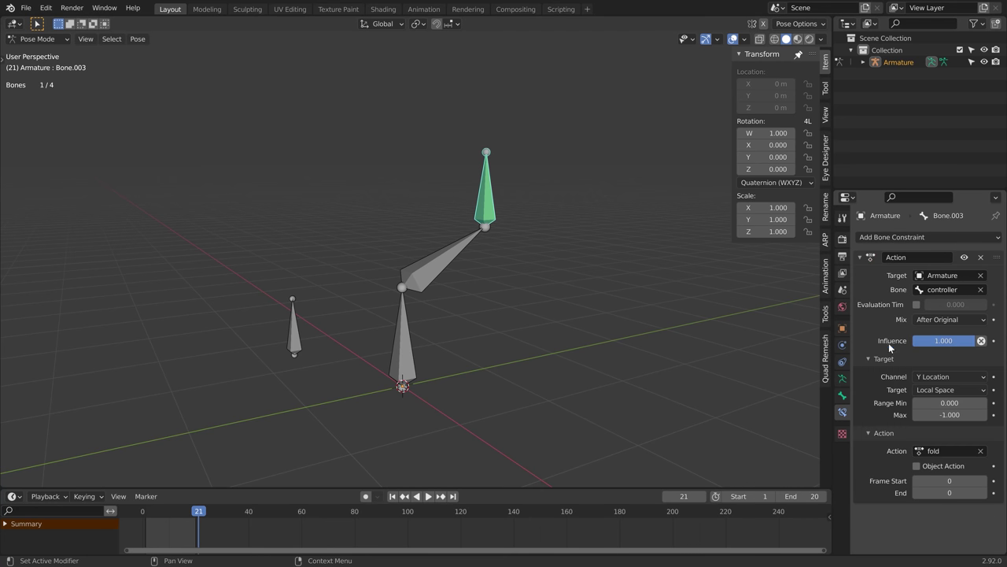
pyautogui.click(949, 492)
pyautogui.write('20')
pyautogui.press('Return')
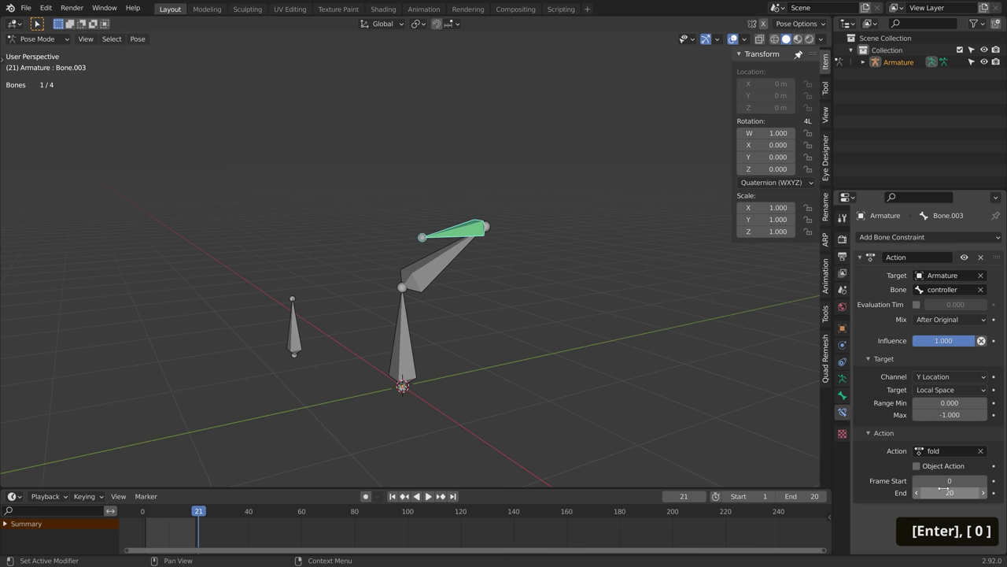
pyautogui.keyDown('shift'); pyautogui.moveTo(296, 330); pyautogui.dragTo(297, 288, button='middle'); pyautogui.keyUp('shift')
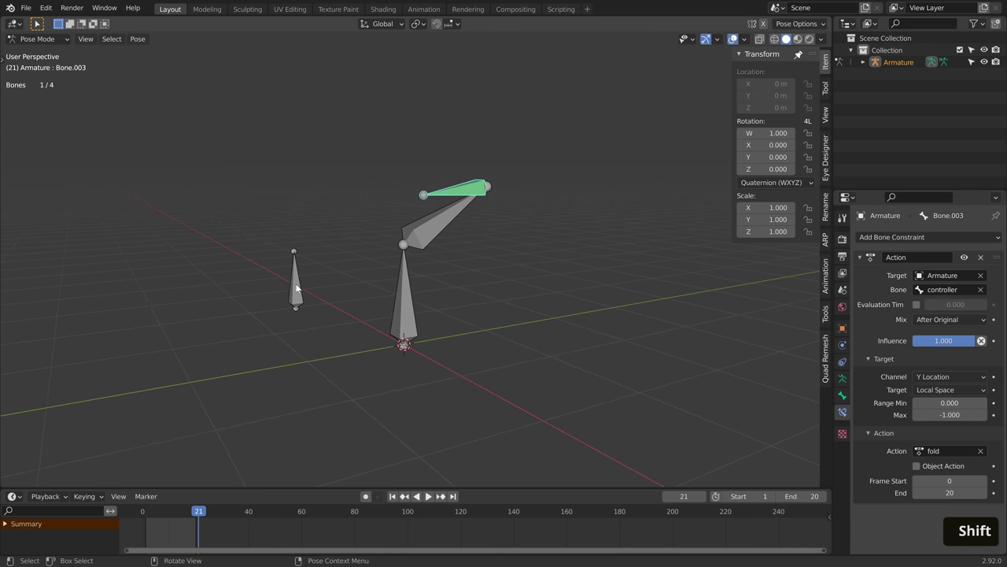
# Copy Bone.003's Action constraint to the other chain bones and test-move the controller.
pyautogui.click(296, 288)
pyautogui.press('g')
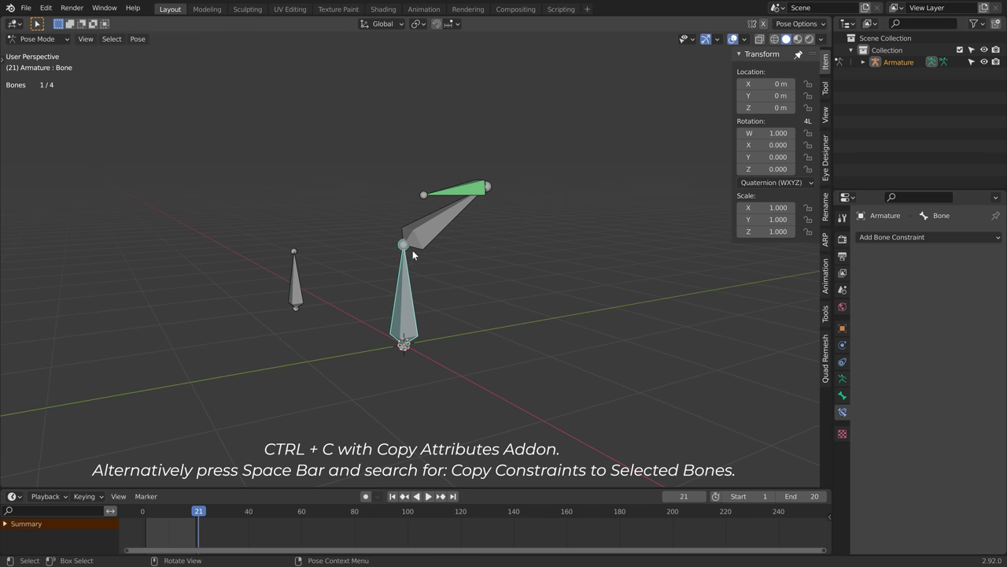
pyautogui.keyDown('shift'); pyautogui.click(454, 194); pyautogui.keyUp('shift')
pyautogui.hotkey('ctrl', 'c')
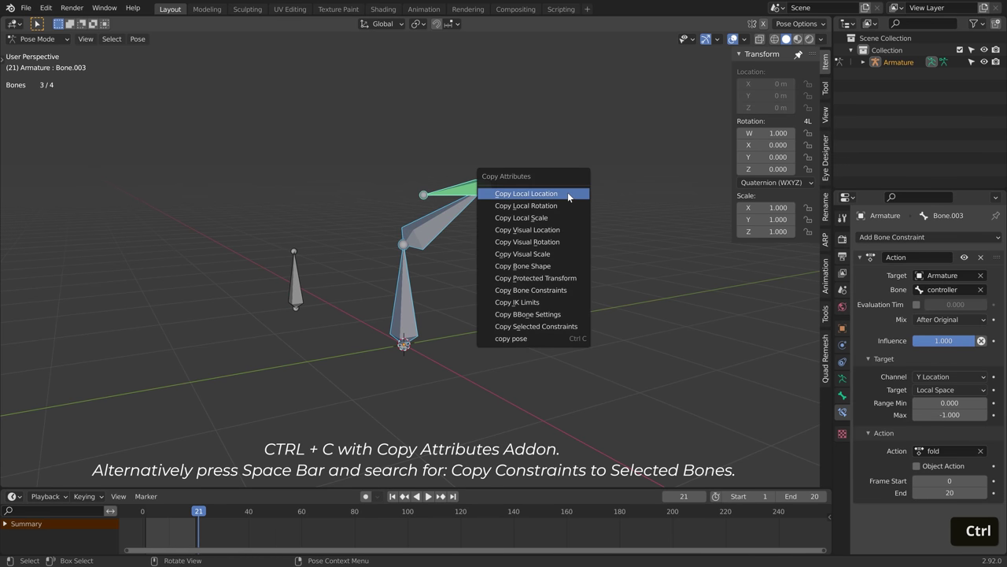
pyautogui.click(556, 291)
pyautogui.click(300, 285)
pyautogui.press('g')
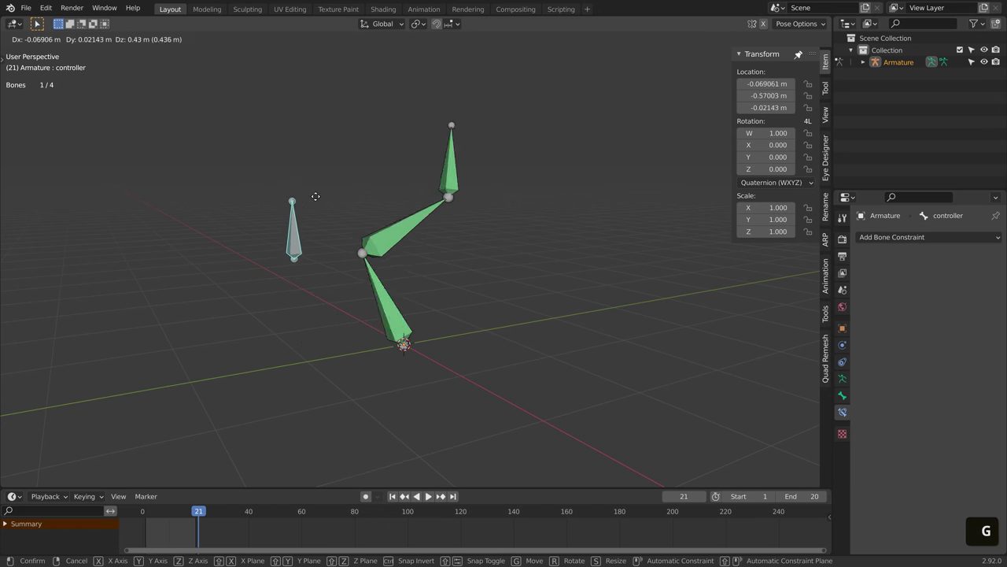
# Add a Limit Location constraint to the controller with Min/Max limits enabled, then test its range.
pyautogui.press('Escape')
pyautogui.click(890, 237)
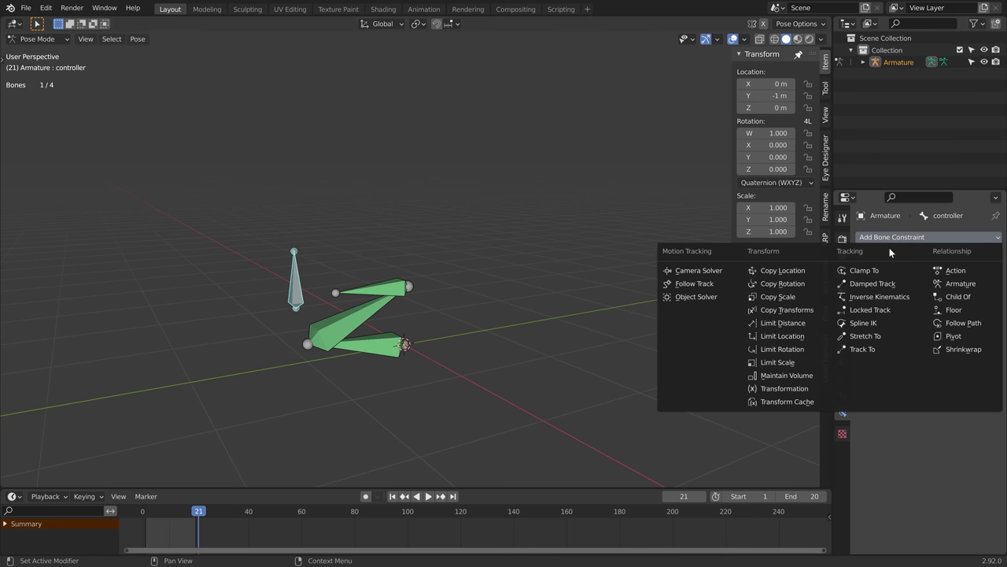
pyautogui.click(787, 336)
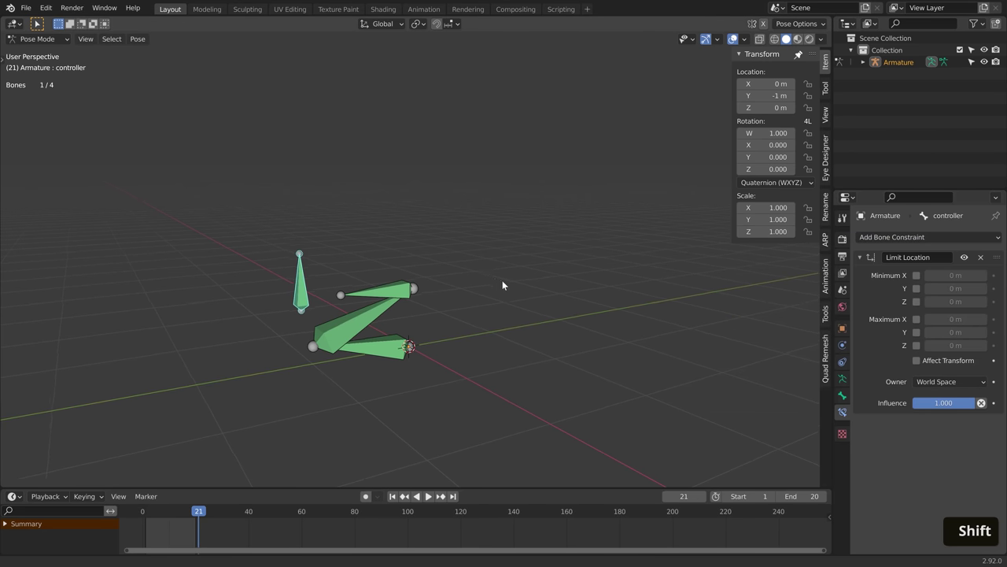
pyautogui.moveTo(502, 285); pyautogui.dragTo(506, 298, button='middle')
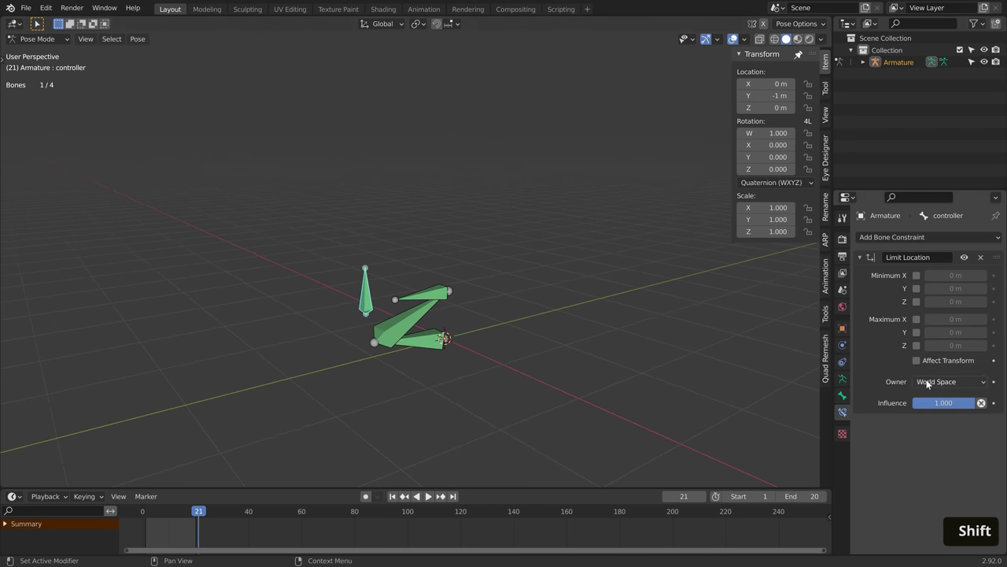
pyautogui.click(916, 301)
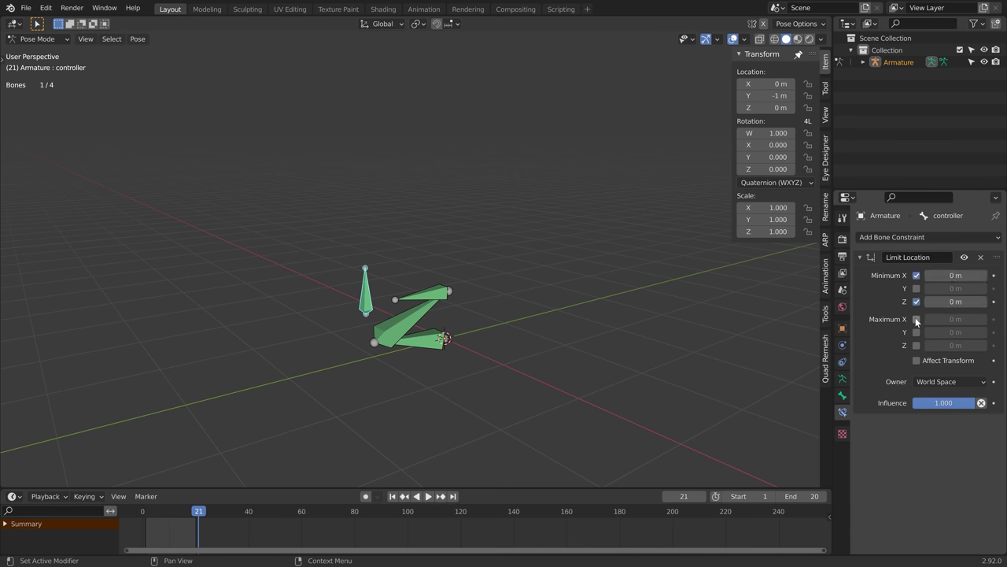
pyautogui.click(916, 318)
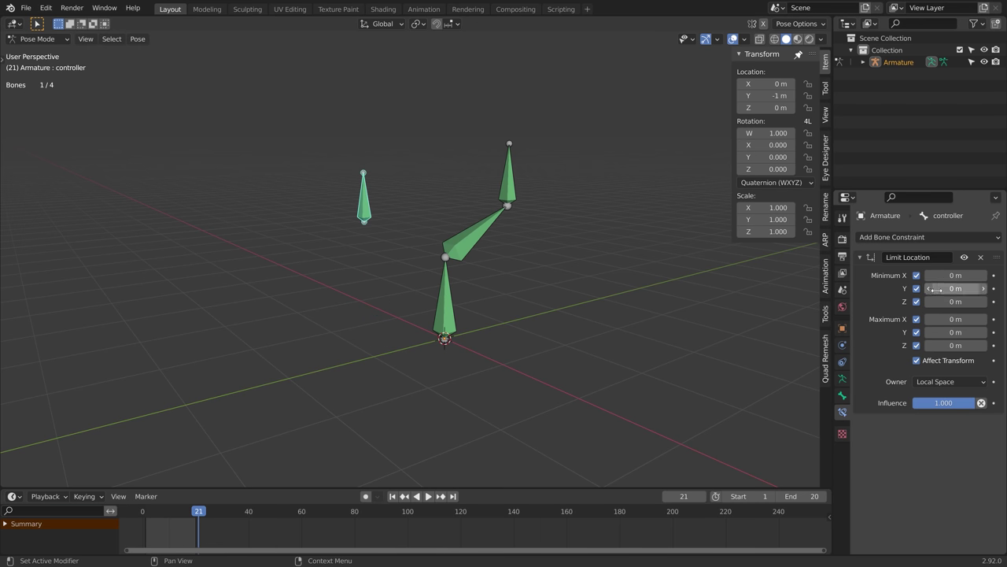
pyautogui.press('g')
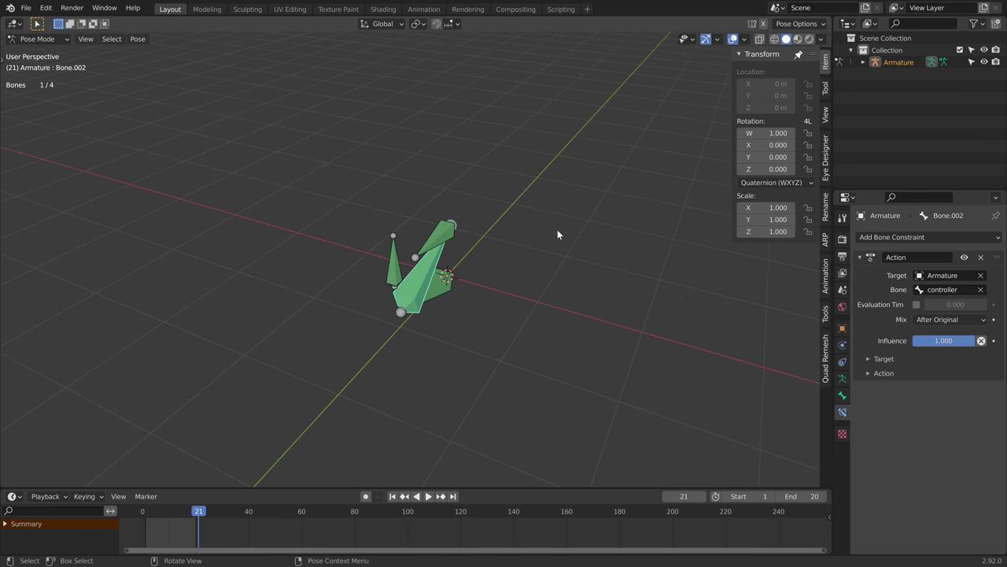
# Clear the test rotations on the arm bones and move the controller to fold the arm.
pyautogui.press('r')
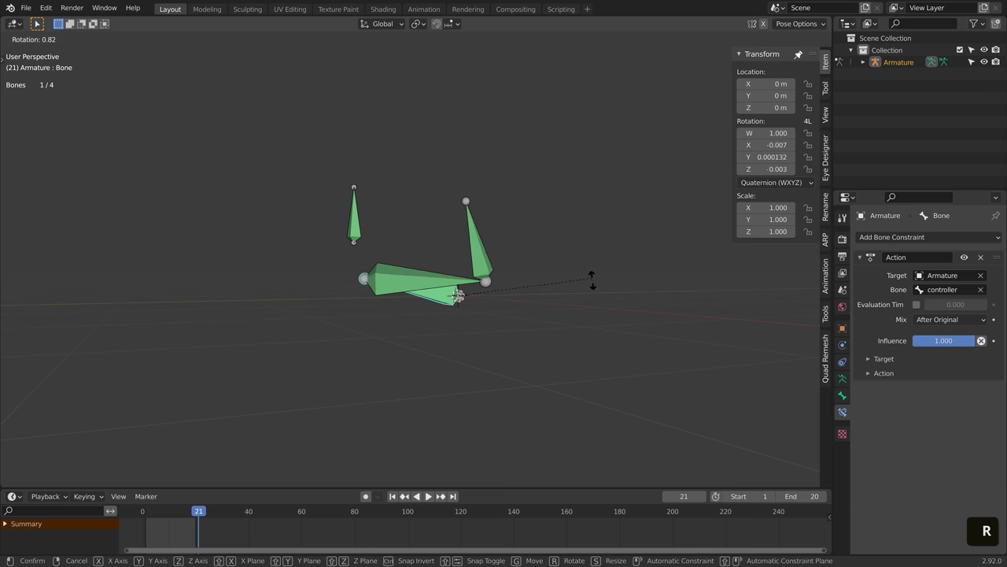
pyautogui.click(591, 305)
pyautogui.moveTo(600, 357); pyautogui.dragTo(417, 241)
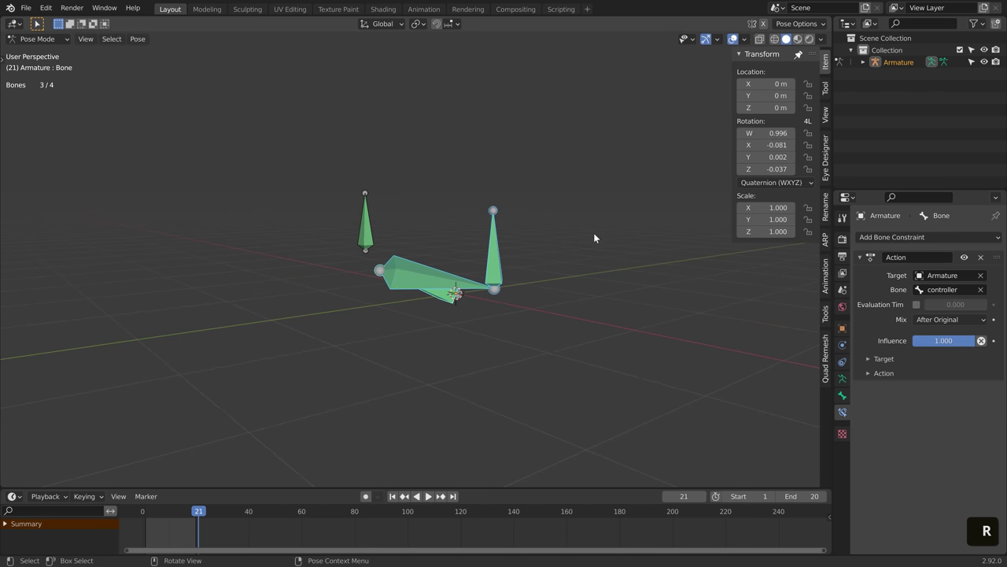
pyautogui.click(364, 235)
pyautogui.press('g')
pyautogui.click(486, 254)
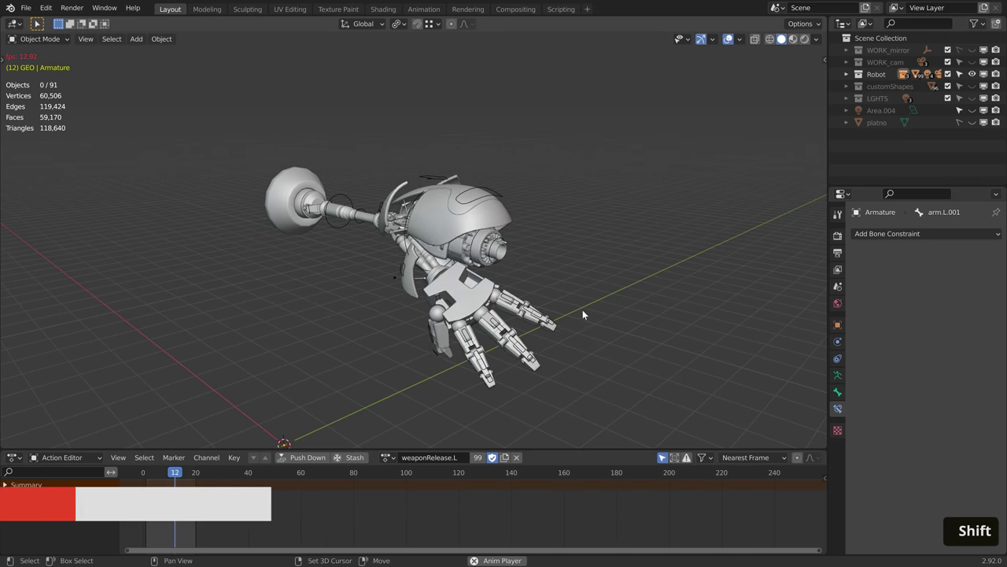
# Put the robot armature in Pose Mode and orbit around the arm and hand while the animation plays.
pyautogui.moveTo(583, 314)
pyautogui.mouseDown(button='middle')
pyautogui.moveTo(493, 299)
pyautogui.moveTo(574, 299)
pyautogui.mouseUp(button='middle')
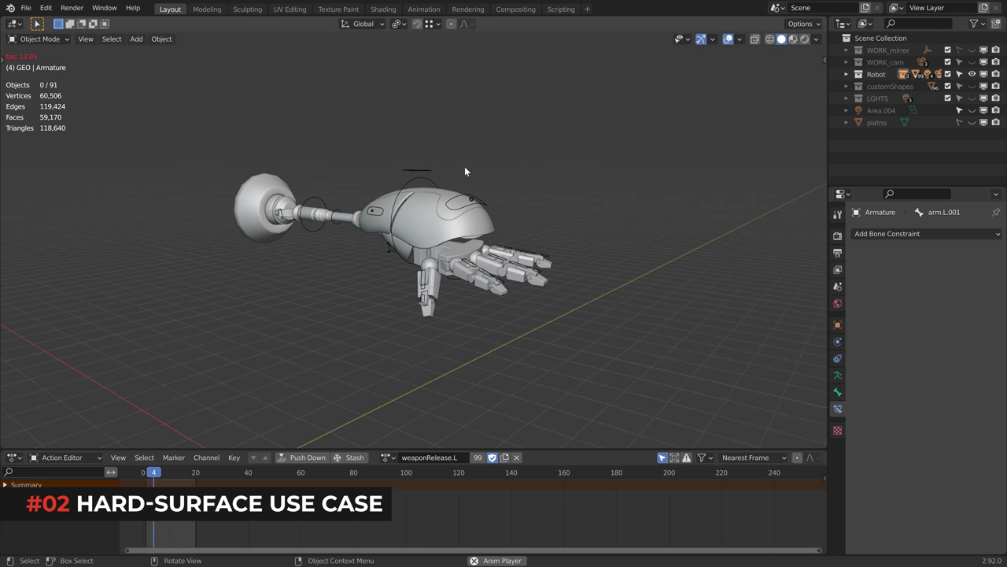
pyautogui.press('Tab')
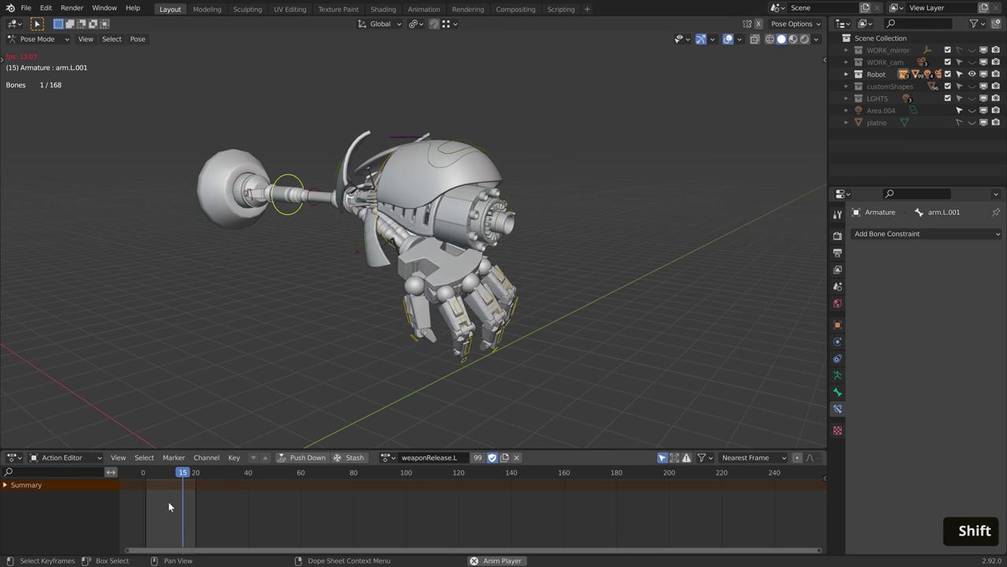
pyautogui.moveTo(532, 282); pyautogui.dragTo(380, 303, button='middle')
pyautogui.moveTo(370, 201); pyautogui.dragTo(394, 207, button='middle')
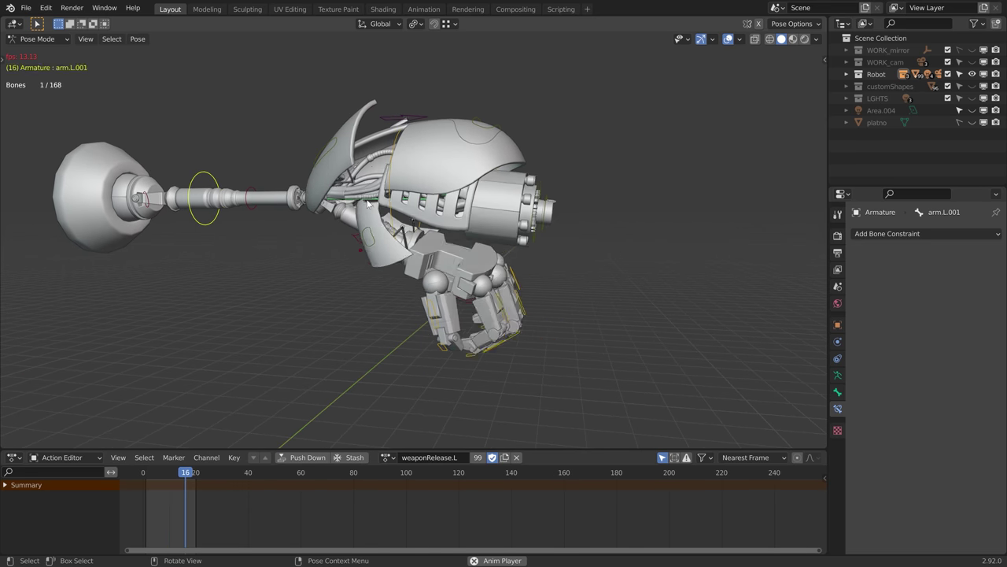
pyautogui.moveTo(420, 201); pyautogui.dragTo(426, 224, button='middle')
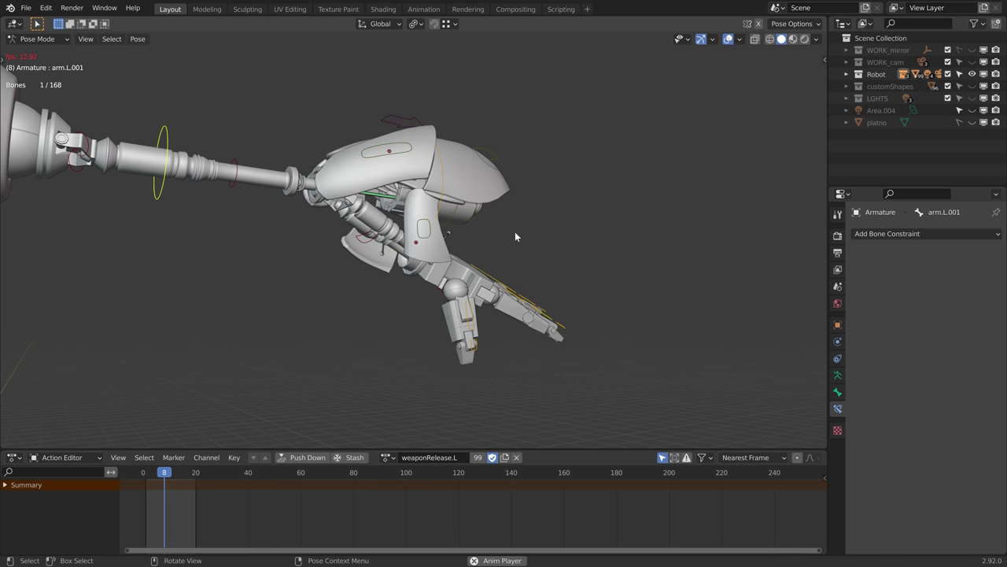
pyautogui.moveTo(514, 236); pyautogui.dragTo(425, 260, button='middle')
pyautogui.scroll(-4, 425, 259)
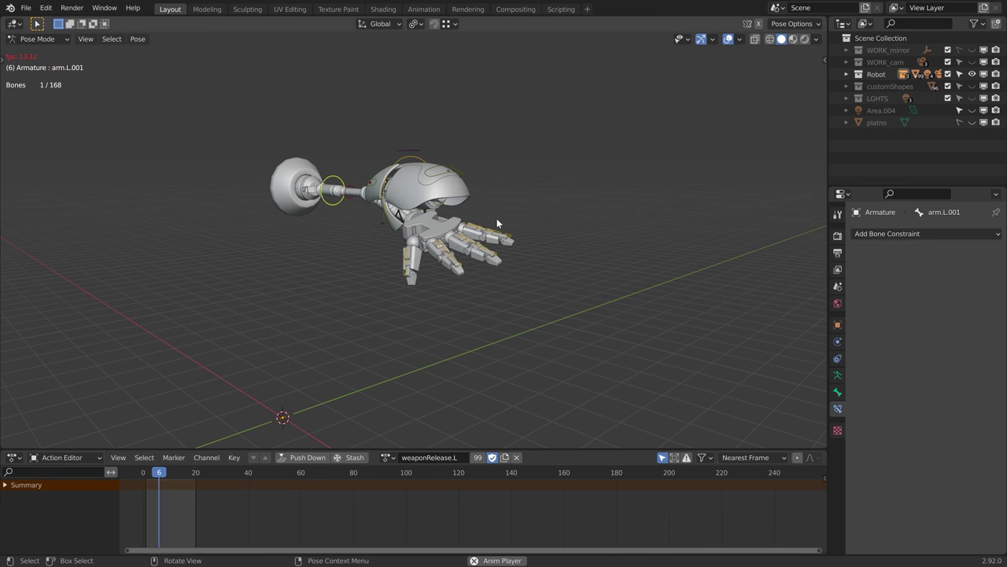
pyautogui.scroll(3, 468, 273)
# Stop playback at frame 1, select fingerC.L, and enlarge the properties to show its Action constraint.
pyautogui.hotkey('shift', 'space')
pyautogui.hotkey('shift', 'Left')
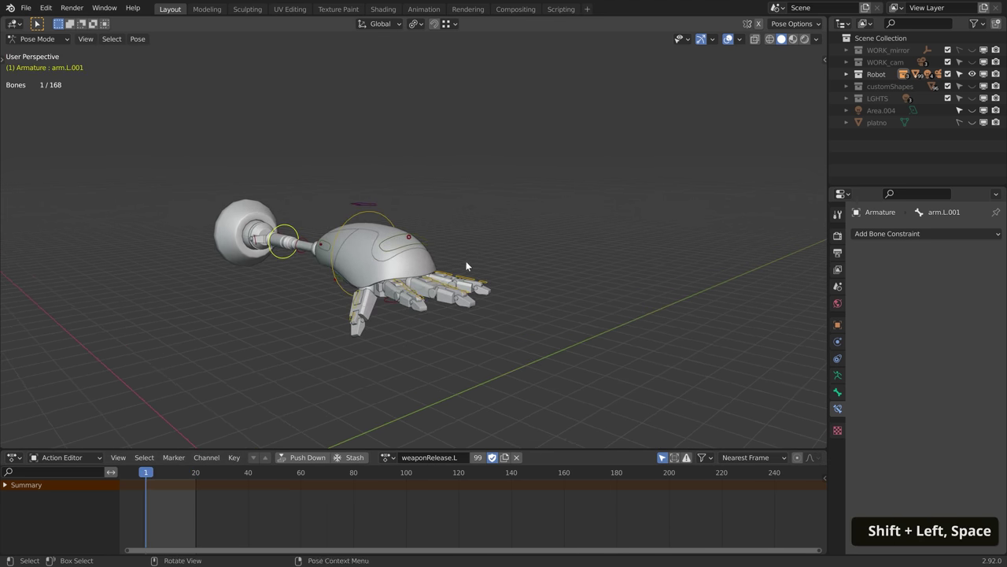
pyautogui.click(447, 277)
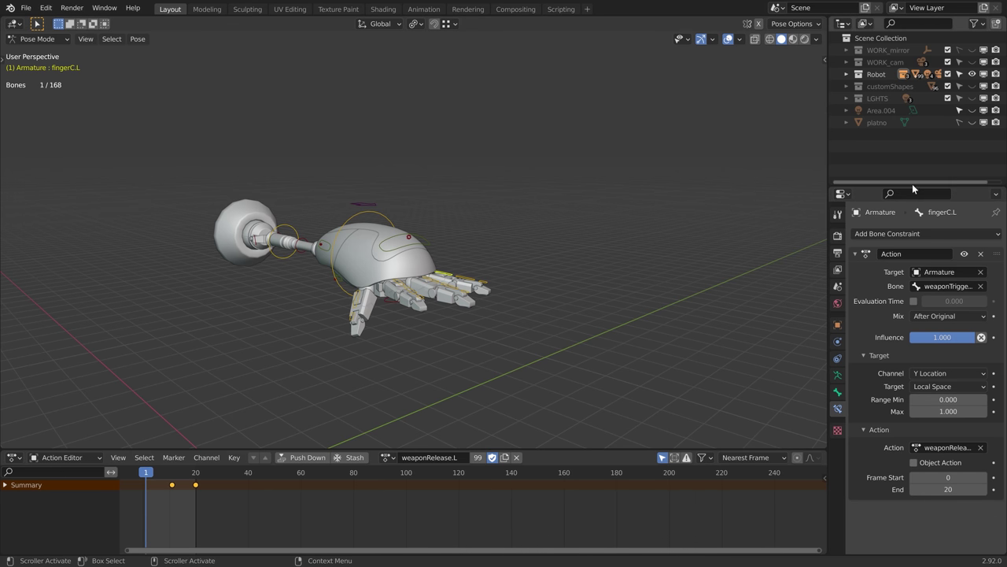
pyautogui.moveTo(910, 186); pyautogui.dragTo(910, 145)
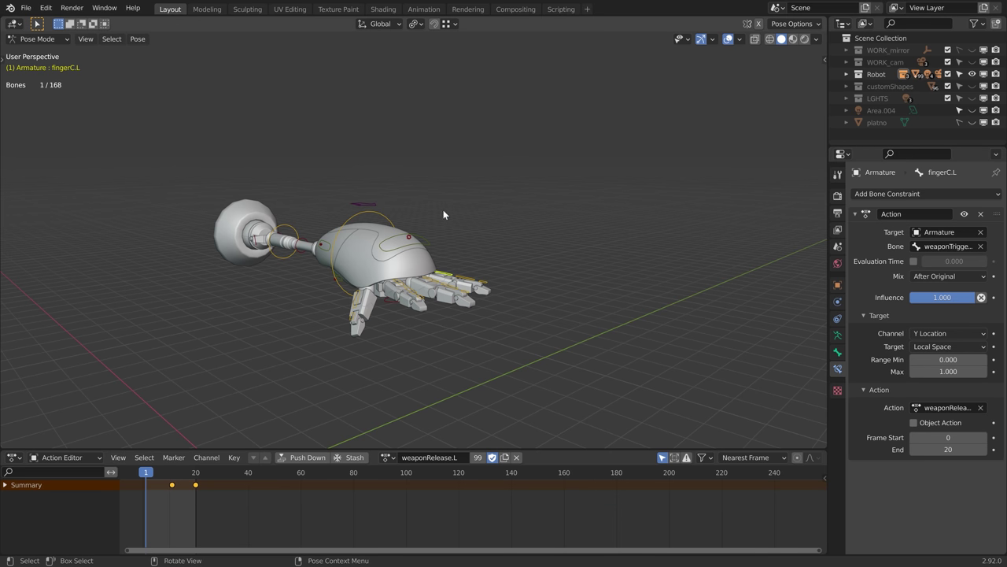
pyautogui.moveTo(443, 211); pyautogui.dragTo(645, 266, button='middle')
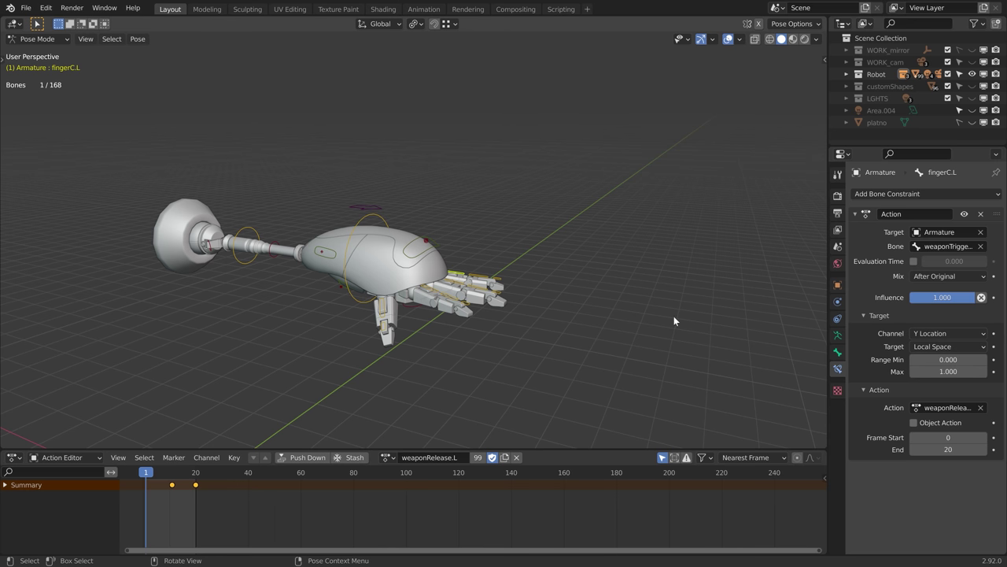
pyautogui.keyDown('shift'); pyautogui.moveTo(461, 265); pyautogui.dragTo(481, 243, button='middle'); pyautogui.keyUp('shift')
pyautogui.scroll(3, 481, 242)
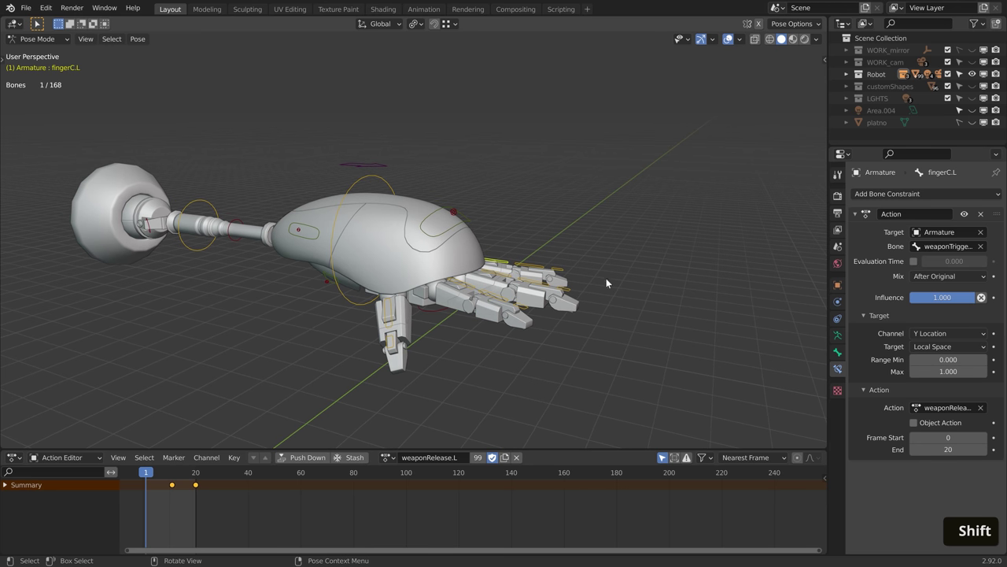
# Select finger bones, then grab weaponTrigger.L and cancel to test how the fingers respond.
pyautogui.click(381, 163)
pyautogui.keyDown('shift'); pyautogui.moveTo(464, 194); pyautogui.dragTo(518, 250, button='middle'); pyautogui.keyUp('shift')
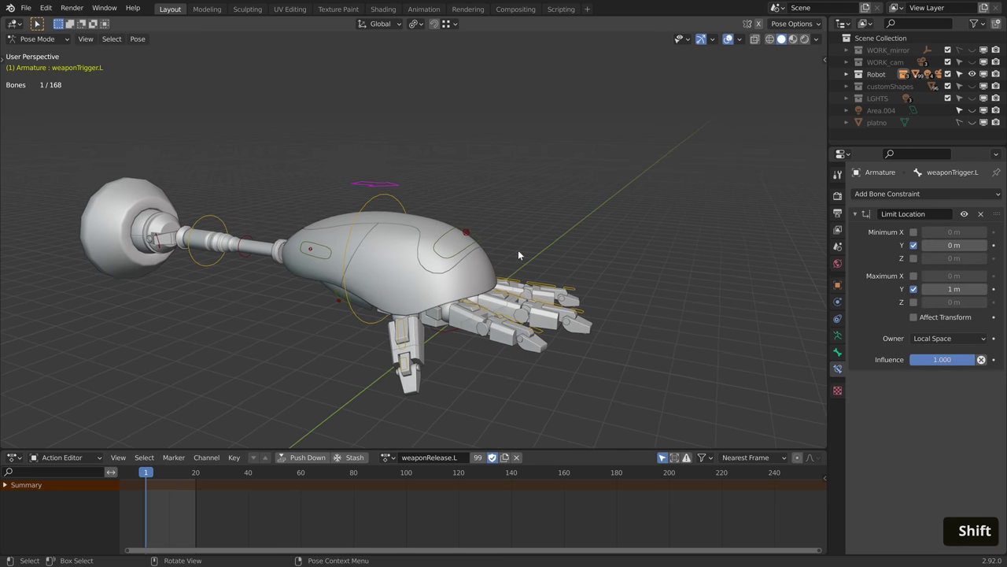
pyautogui.click(519, 284)
pyautogui.click(539, 285)
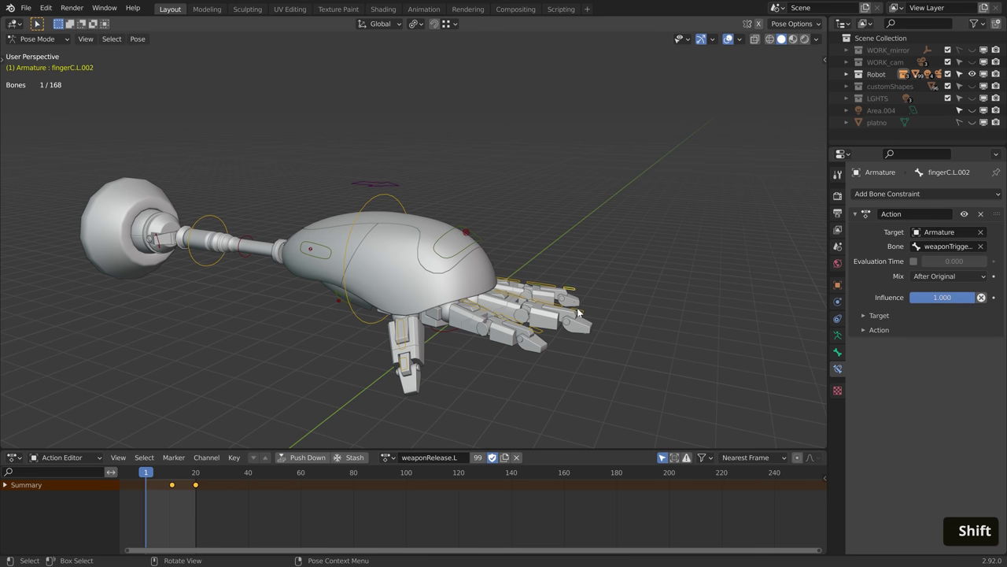
pyautogui.click(387, 184)
pyautogui.moveTo(469, 205); pyautogui.dragTo(445, 245, button='middle')
pyautogui.press('g')
pyautogui.rightClick(504, 236)
# Rotate the upper arm bone arm.L.001 about the shoulder.
pyautogui.scroll(-2, 472, 240)
pyautogui.click(292, 158)
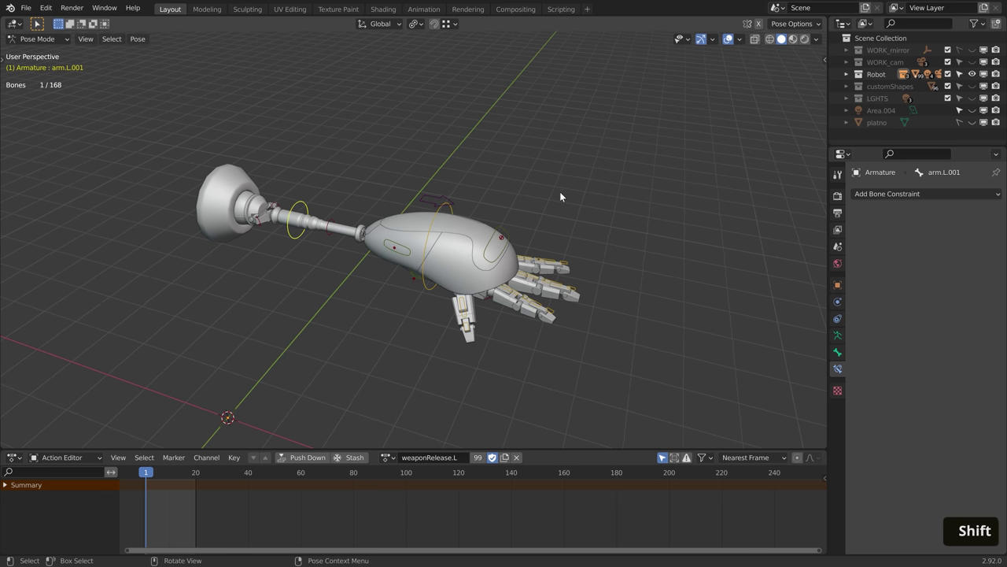
pyautogui.press('r')
pyautogui.click(495, 365)
pyautogui.moveTo(495, 365); pyautogui.dragTo(364, 332, button='middle')
pyautogui.press('r')
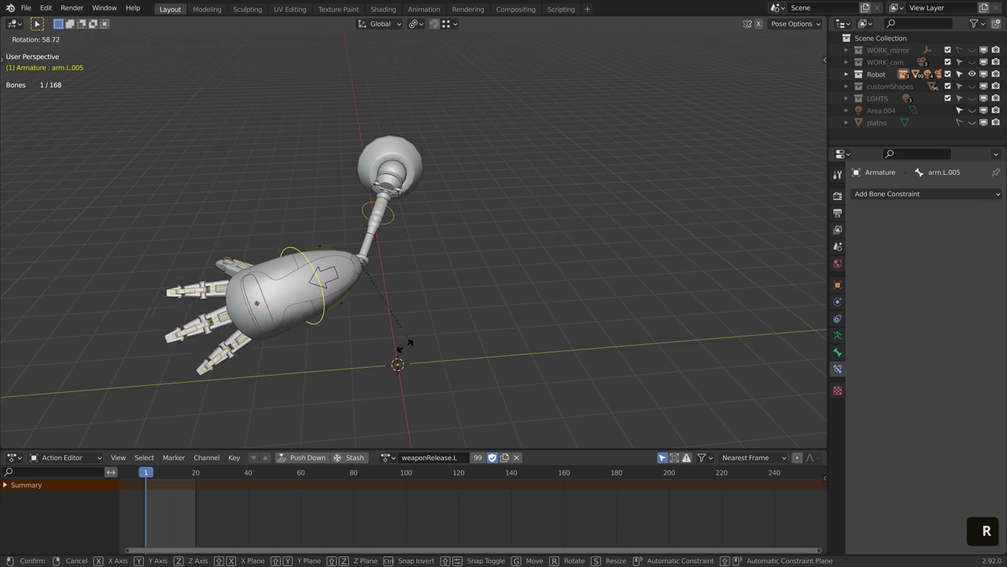
pyautogui.click(432, 293)
# Move the weaponTrigger.L control again with the arm swung.
pyautogui.click(314, 250)
pyautogui.press('g')
pyautogui.click(330, 267)
pyautogui.moveTo(331, 267); pyautogui.dragTo(611, 241, button='middle')
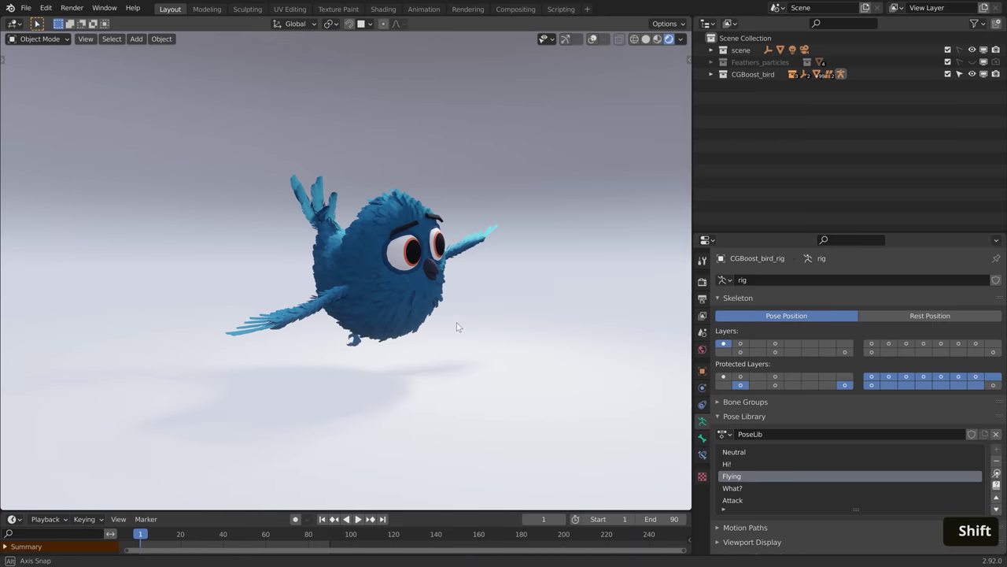
# Apply the Hi! pose from the Pose Library so the bird raises one wing.
pyautogui.moveTo(457, 327); pyautogui.dragTo(488, 326, button='middle')
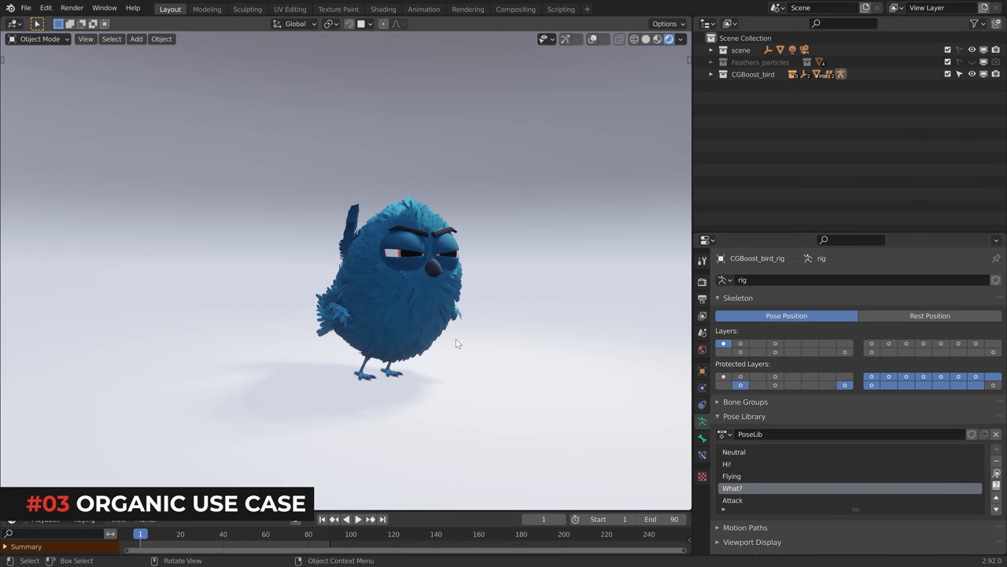
pyautogui.moveTo(456, 332); pyautogui.dragTo(402, 311, button='middle')
pyautogui.click(997, 473)
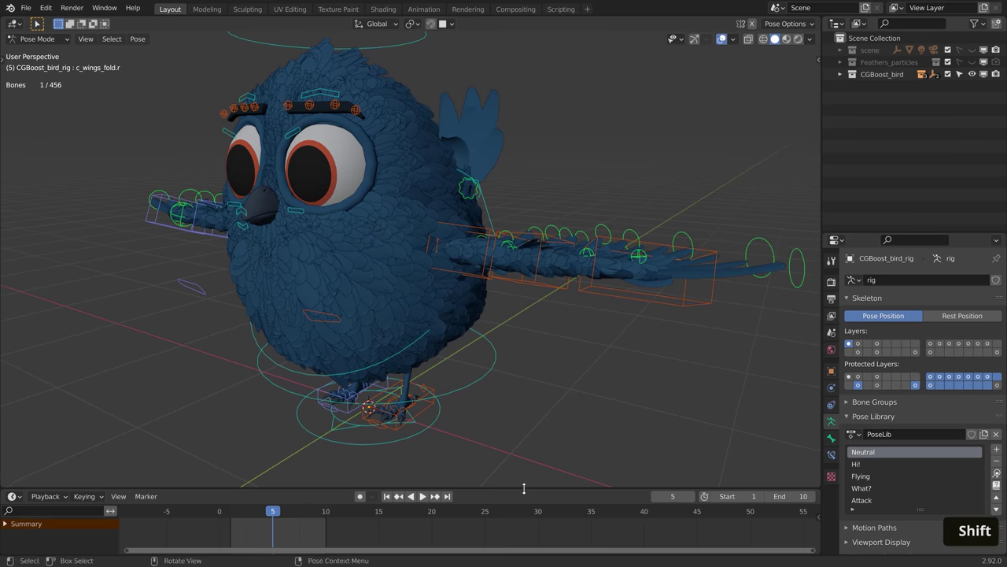
# Rotate the bird's left hand bone c_hand_fk.l to fold the wing.
pyautogui.scroll(3, 656, 276)
pyautogui.keyDown('shift'); pyautogui.moveTo(657, 276); pyautogui.dragTo(620, 132, button='middle'); pyautogui.keyUp('shift')
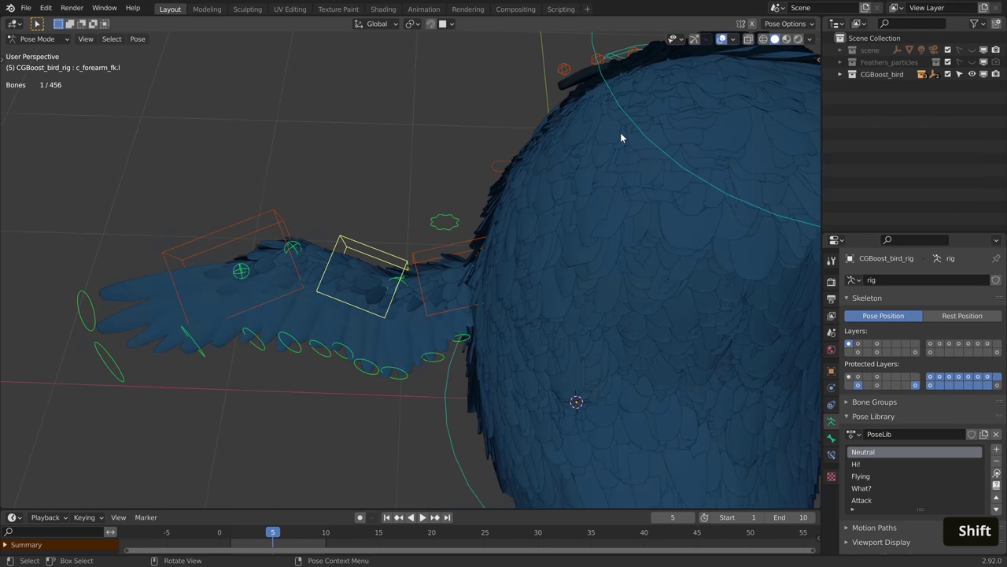
pyautogui.press('r')
pyautogui.click(425, 76)
pyautogui.moveTo(425, 76); pyautogui.dragTo(538, 366, button='middle')
pyautogui.scroll(-5, 538, 367)
pyautogui.press('r')
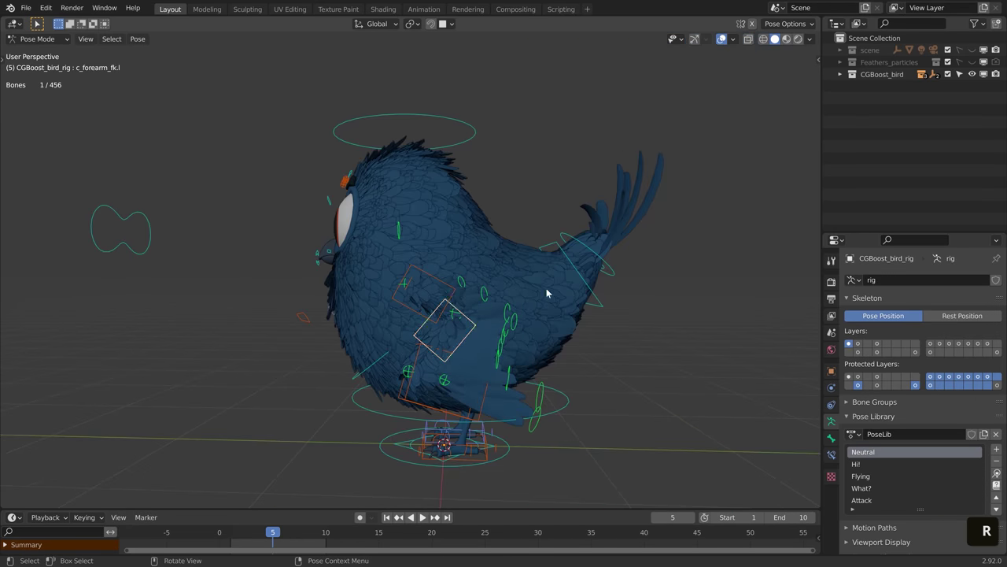
pyautogui.click(619, 312)
pyautogui.scroll(5, 361, 184)
pyautogui.scroll(-3, 491, 241)
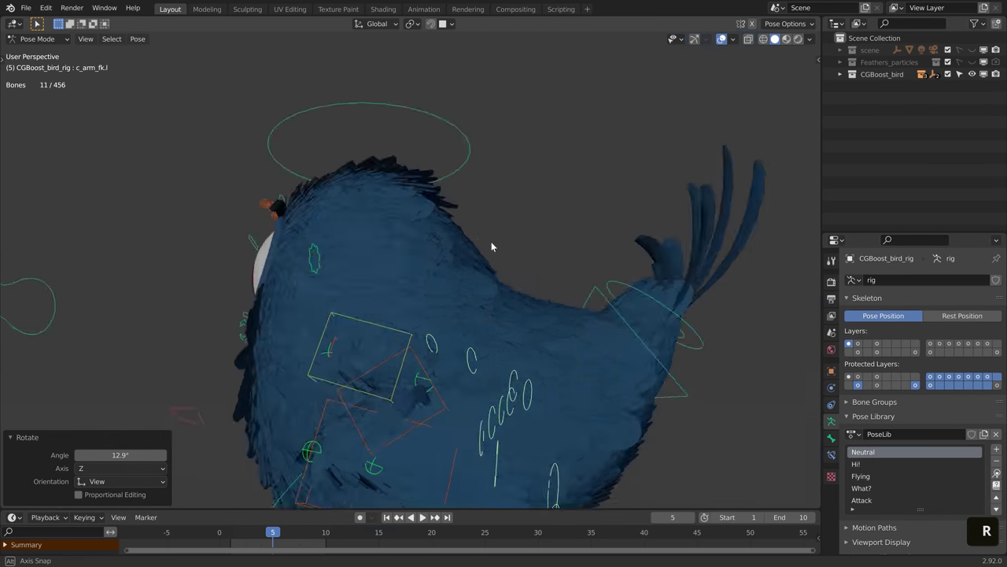
pyautogui.scroll(3, 443, 273)
# Rotate the selected forearm and arm feather bones, then scrub frames to preview the fold.
pyautogui.keyDown('shift'); pyautogui.click(435, 275); pyautogui.keyUp('shift')
pyautogui.moveTo(443, 273); pyautogui.dragTo(474, 279, button='middle')
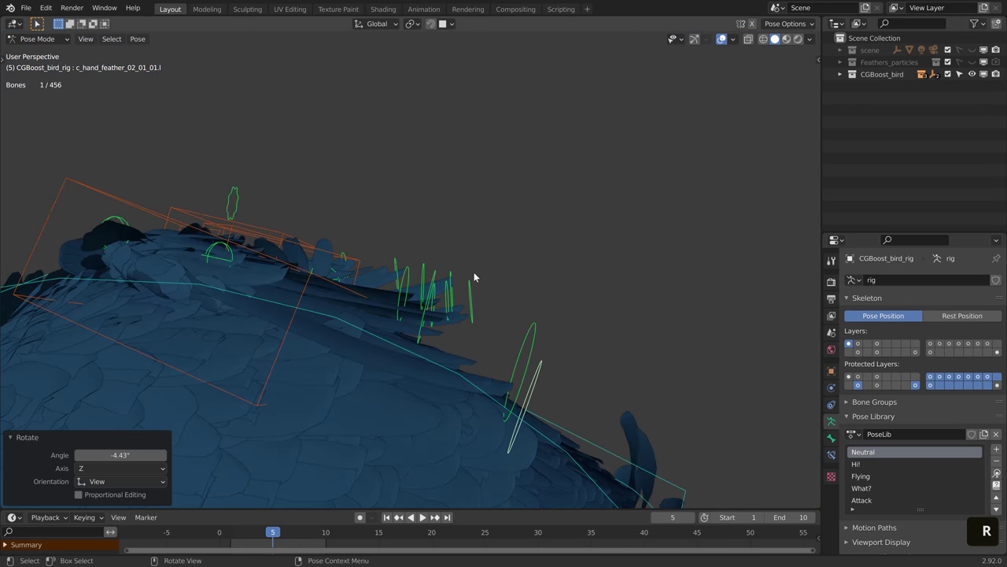
pyautogui.keyDown('shift'); pyautogui.click(472, 287); pyautogui.keyUp('shift')
pyautogui.press('r')
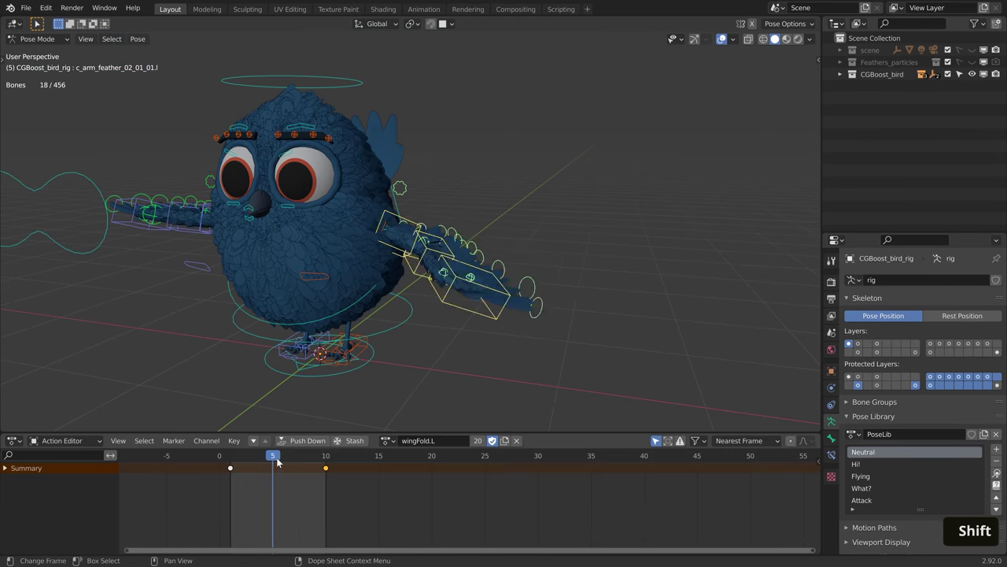
pyautogui.moveTo(277, 462)
pyautogui.mouseDown()
pyautogui.moveTo(304, 463)
pyautogui.moveTo(283, 466)
pyautogui.mouseUp()
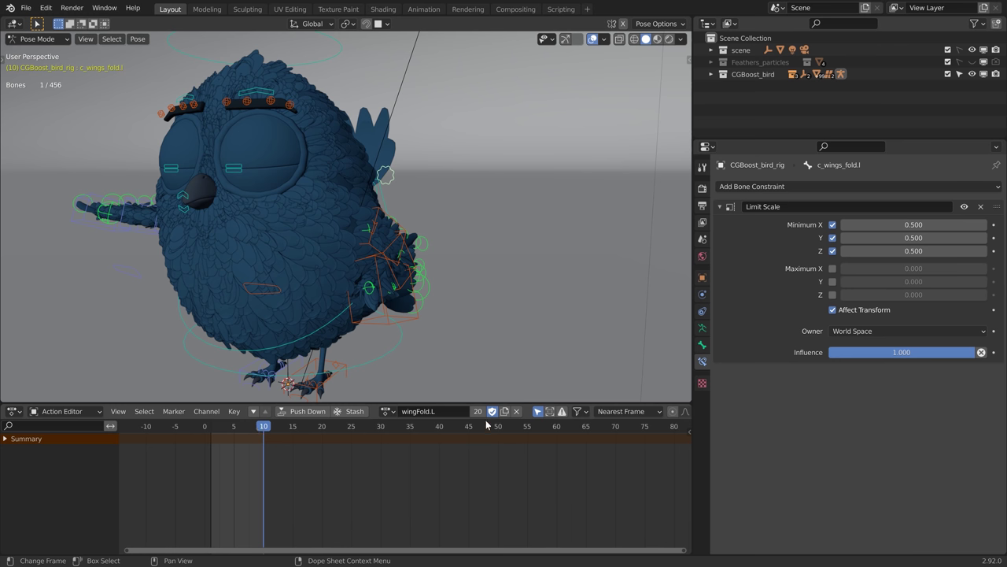
# Inspect a feather's wingFold.L Action constraint, then scale c_wings_fold.l to begin folding the wing.
pyautogui.keyDown('shift'); pyautogui.moveTo(505, 299); pyautogui.dragTo(488, 296, button='middle'); pyautogui.keyUp('shift')
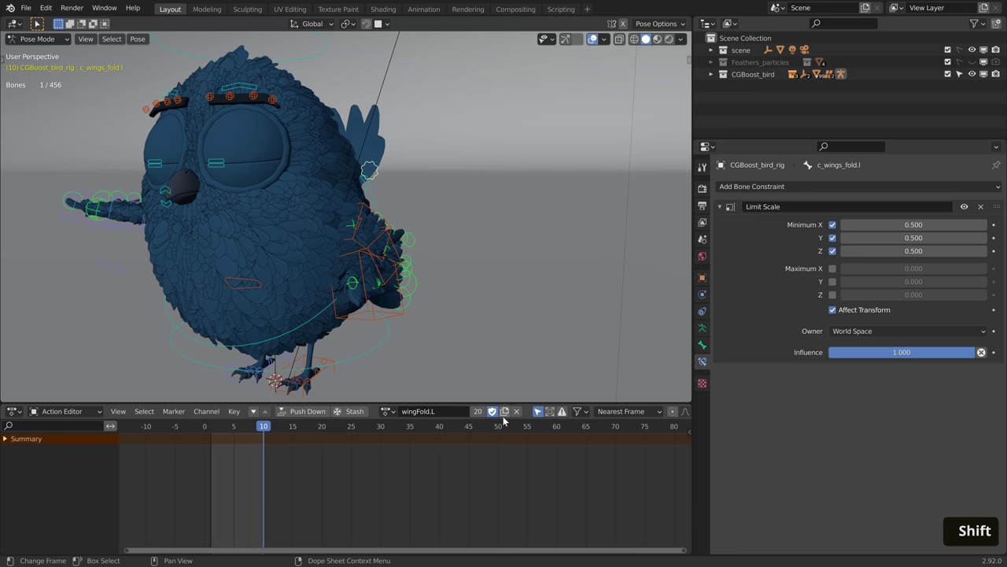
pyautogui.click(403, 293)
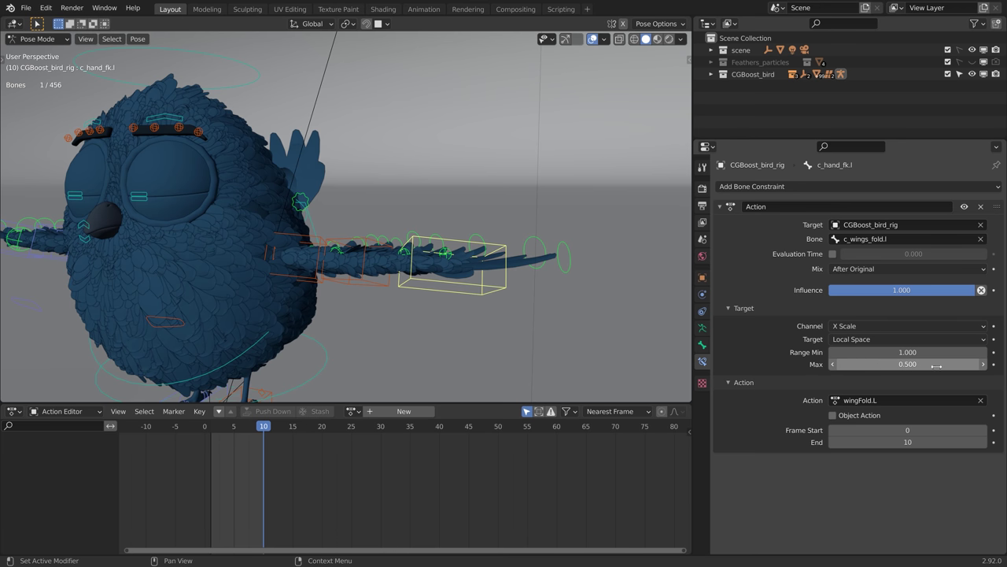
pyautogui.click(307, 197)
pyautogui.moveTo(306, 198); pyautogui.dragTo(592, 187, button='middle')
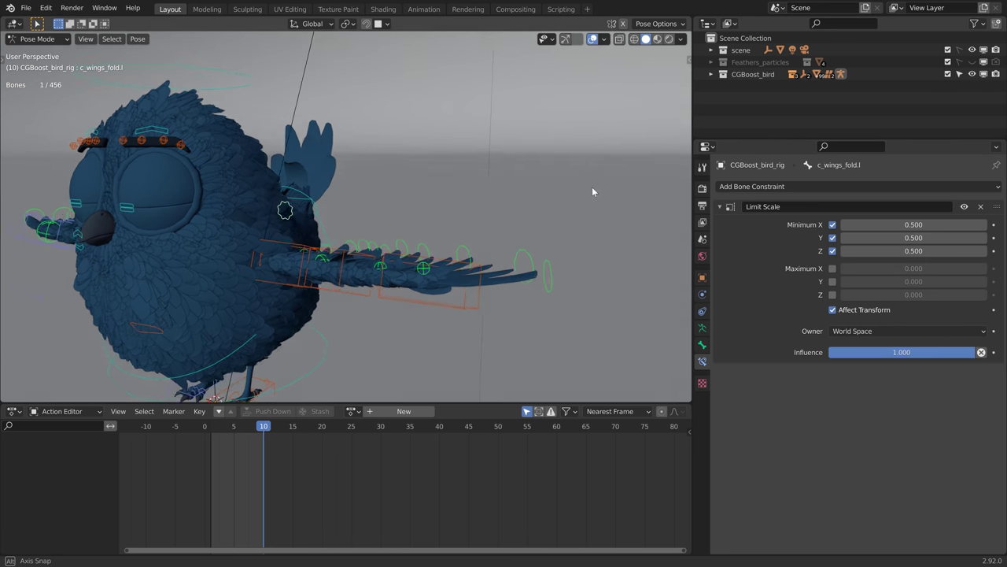
pyautogui.press('s')
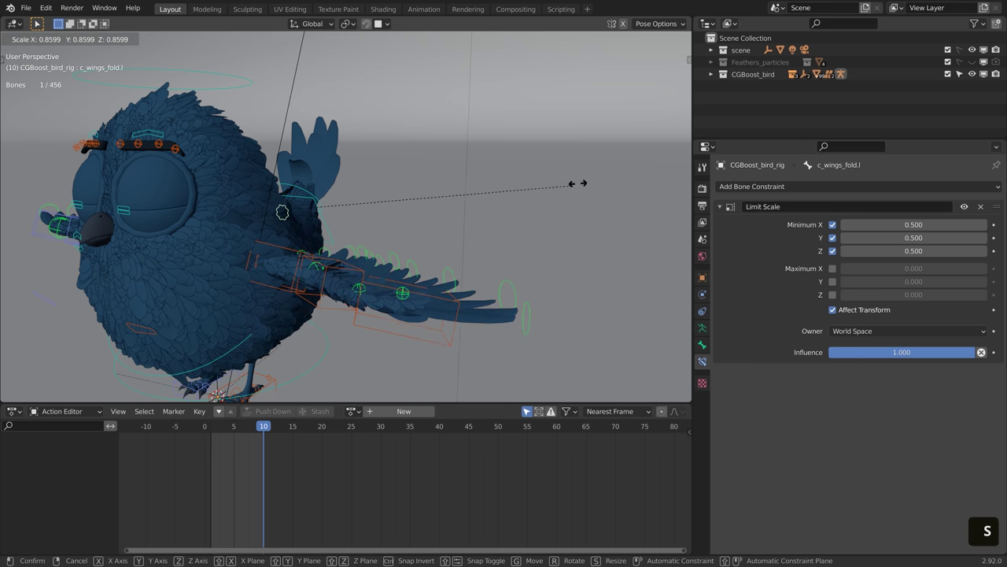
# Cancel the wing-fold scale and inspect the dragon wing bones' weights in Weight Paint.
pyautogui.rightClick(435, 217)
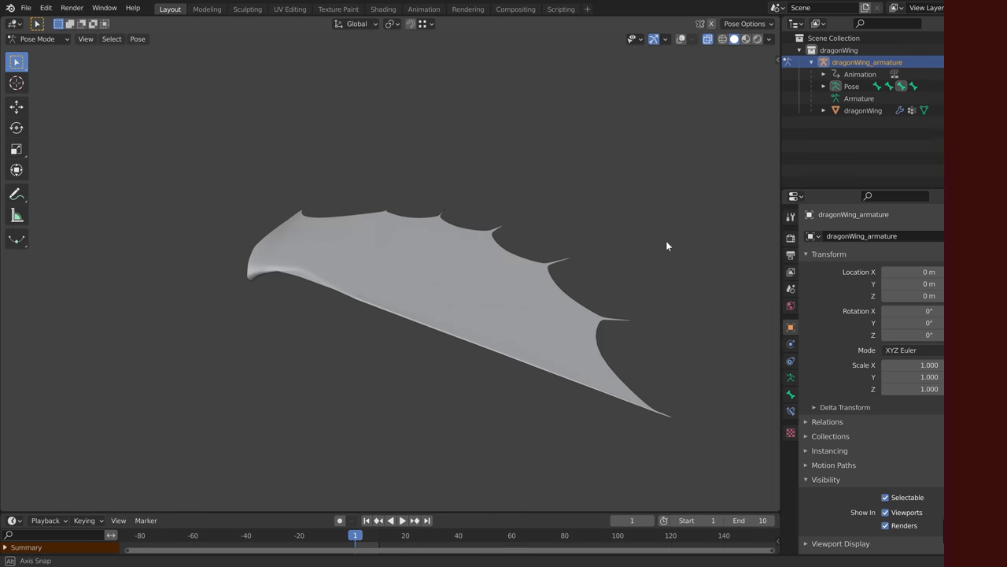
pyautogui.press('g')
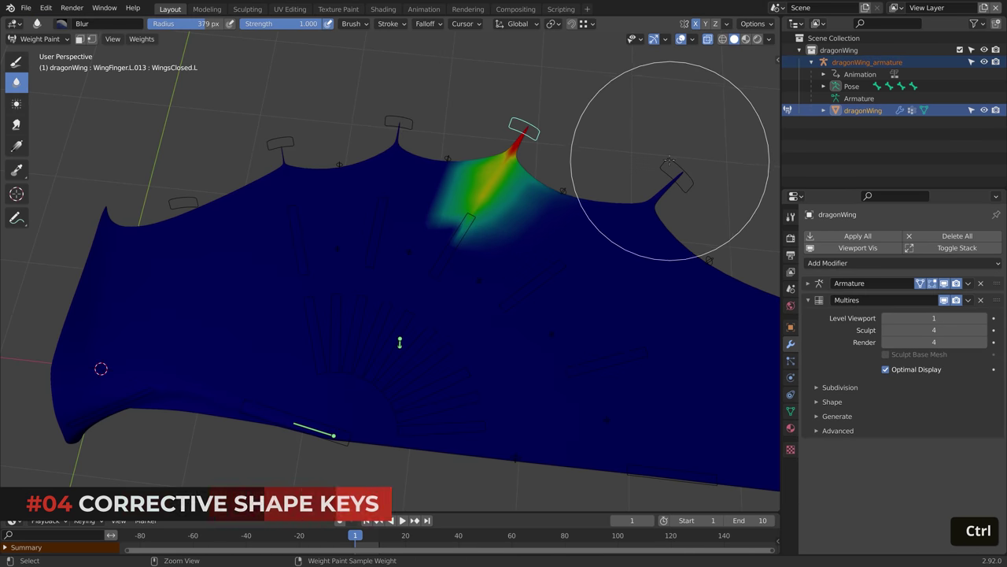
pyautogui.keyDown('ctrl'); pyautogui.click(657, 165); pyautogui.keyUp('ctrl')
pyautogui.keyDown('ctrl'); pyautogui.click(439, 148); pyautogui.keyUp('ctrl')
pyautogui.keyDown('ctrl'); pyautogui.click(353, 165); pyautogui.keyUp('ctrl')
pyautogui.keyDown('ctrl'); pyautogui.click(270, 153); pyautogui.keyUp('ctrl')
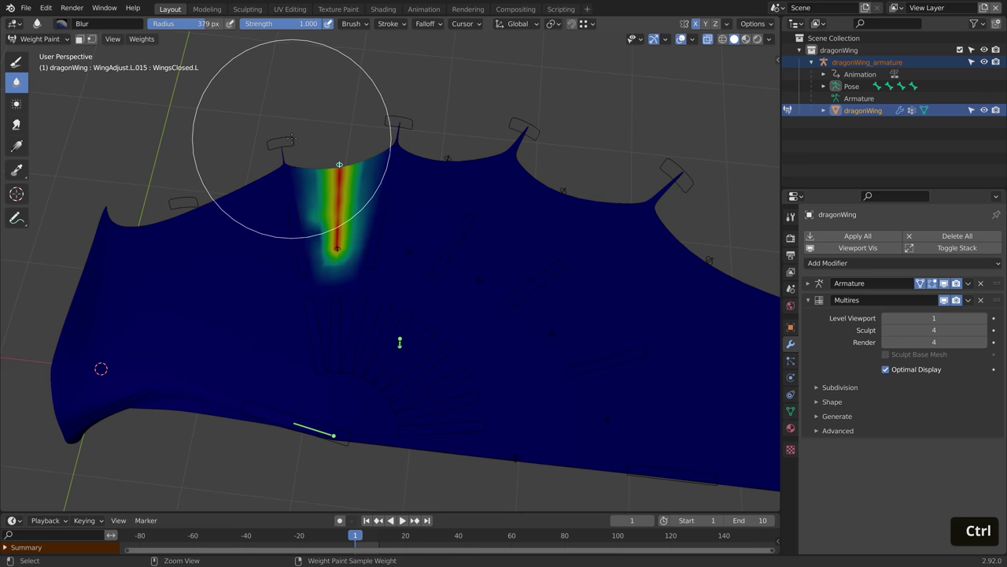
pyautogui.keyDown('ctrl'); pyautogui.click(195, 209); pyautogui.keyUp('ctrl')
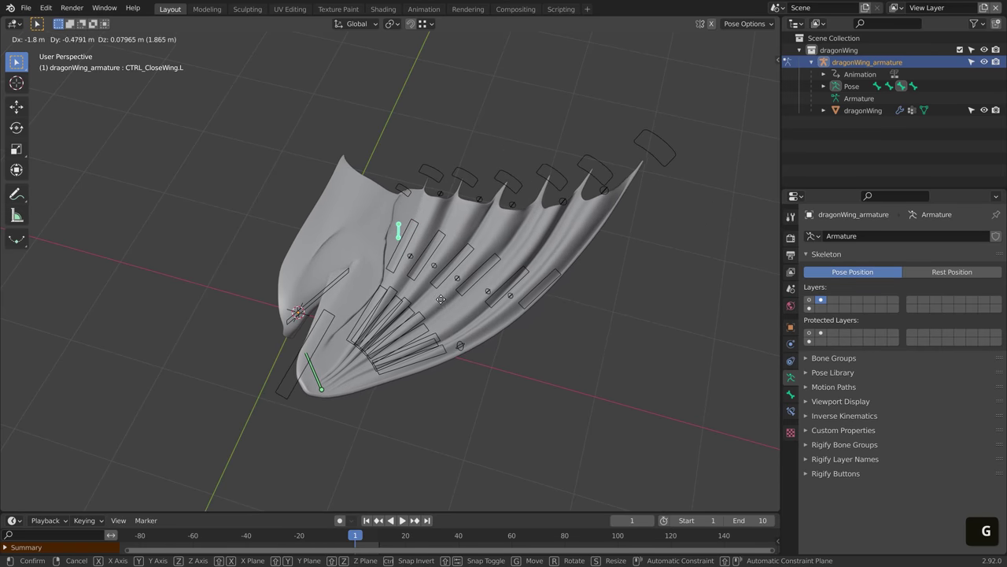
# Move CTRL_CloseWing.L to fold the dragon wing and inspect it with wireframe shown.
pyautogui.click(468, 315)
pyautogui.hotkey('ctrl', 'w')
pyautogui.moveTo(467, 312); pyautogui.dragTo(518, 212, button='middle')
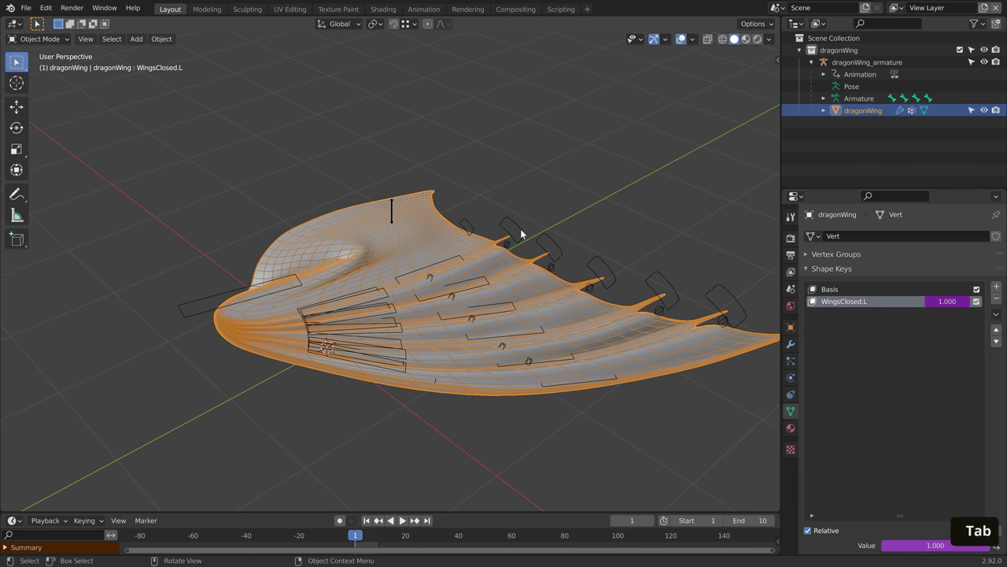
pyautogui.moveTo(520, 229); pyautogui.dragTo(369, 271, button='middle')
pyautogui.click(629, 315)
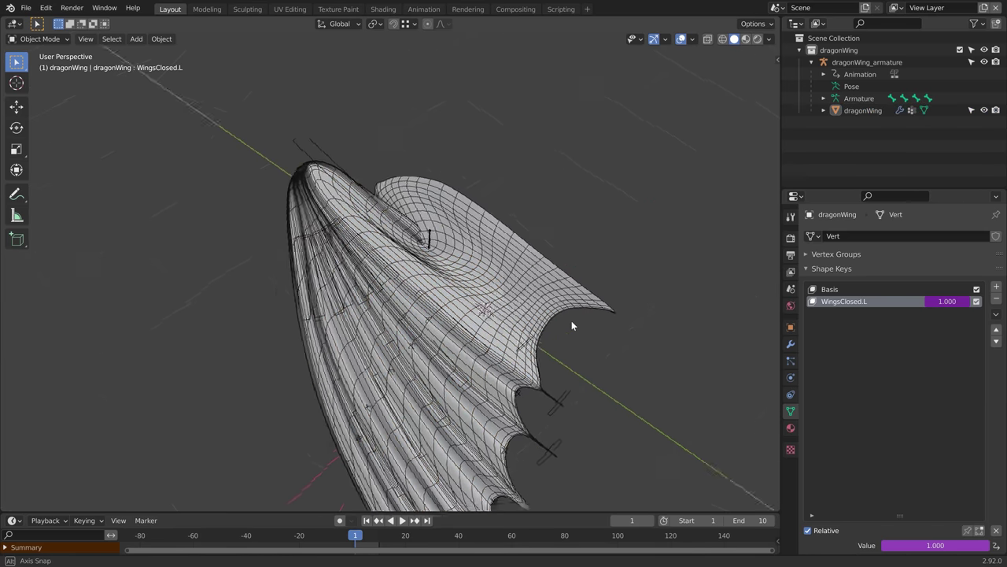
pyautogui.moveTo(574, 322)
pyautogui.mouseDown(button='middle')
pyautogui.moveTo(584, 332)
pyautogui.moveTo(481, 197)
pyautogui.moveTo(486, 139)
pyautogui.moveTo(522, 326)
pyautogui.moveTo(427, 299)
pyautogui.moveTo(556, 287)
pyautogui.mouseUp(button='middle')
pyautogui.hotkey('ctrl', 'w')
# Play the WingClosed.L action and move the control to fold and open the wing.
pyautogui.hotkey('shift', 'space')
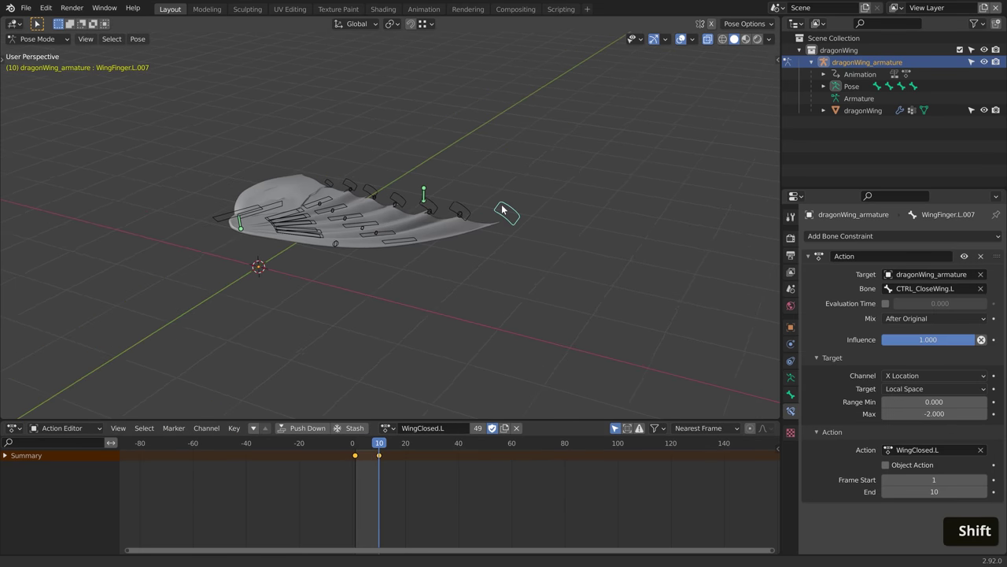
pyautogui.keyDown('shift'); pyautogui.moveTo(567, 231); pyautogui.dragTo(586, 244, button='middle'); pyautogui.keyUp('shift')
pyautogui.press('g')
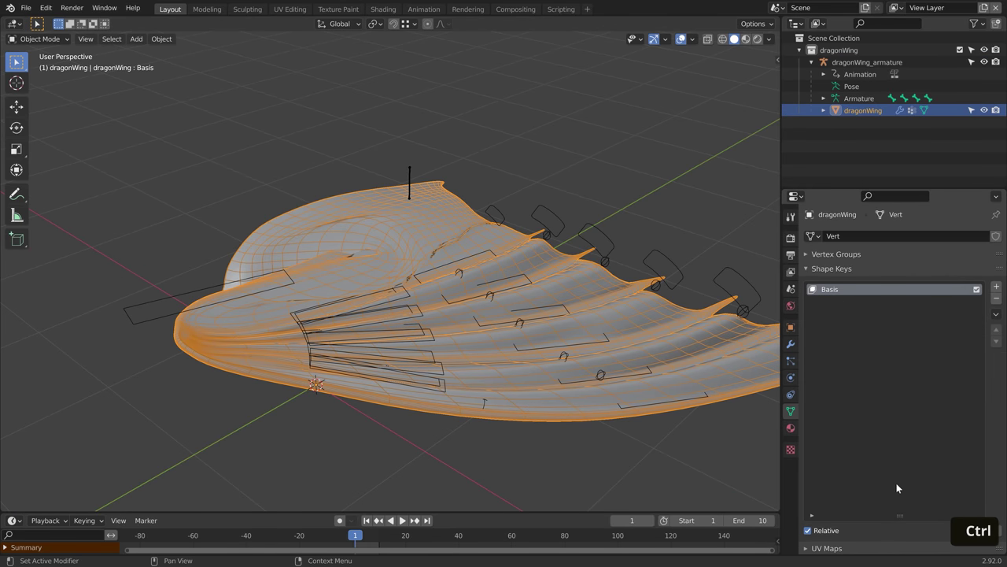
# Shorten the shape key list and add a new shape key named WingsClosed.L.
pyautogui.moveTo(899, 517); pyautogui.dragTo(900, 346)
pyautogui.click(996, 286)
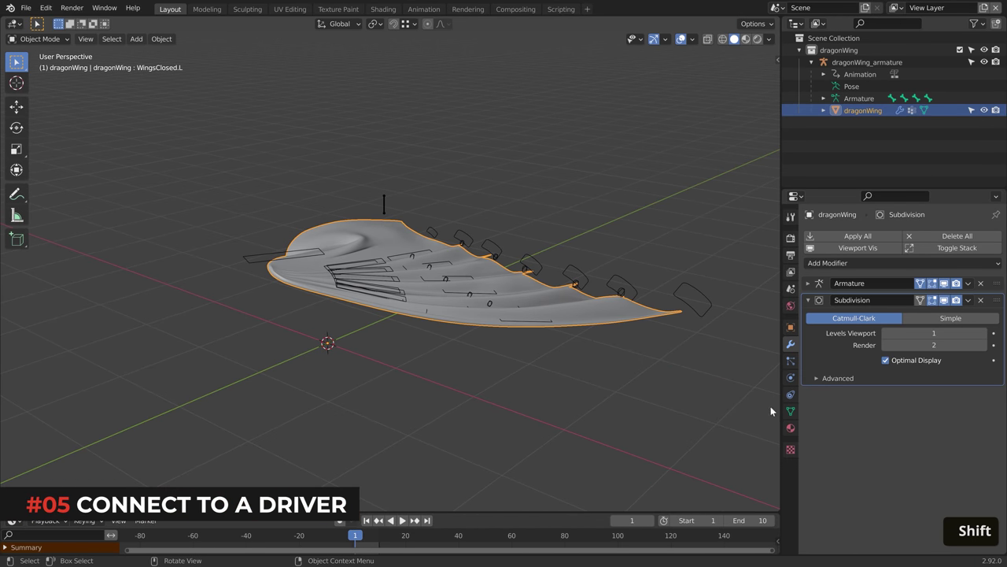
# Open the driver for WingsClosed.L's value, driven by CTRL_CloseWing.L's X location.
pyautogui.click(791, 411)
pyautogui.rightClick(945, 302)
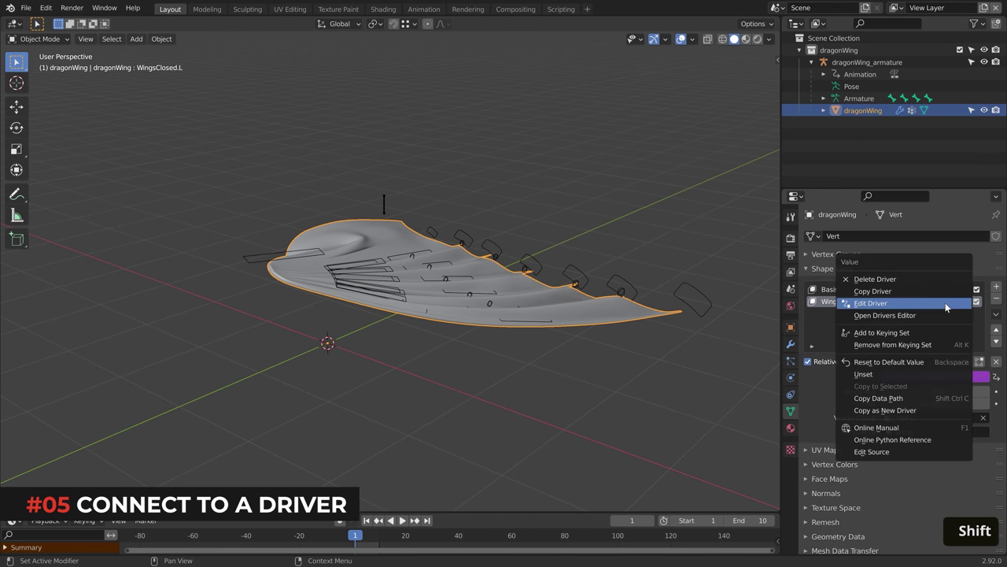
pyautogui.click(927, 252)
pyautogui.moveTo(927, 249); pyautogui.dragTo(656, 112)
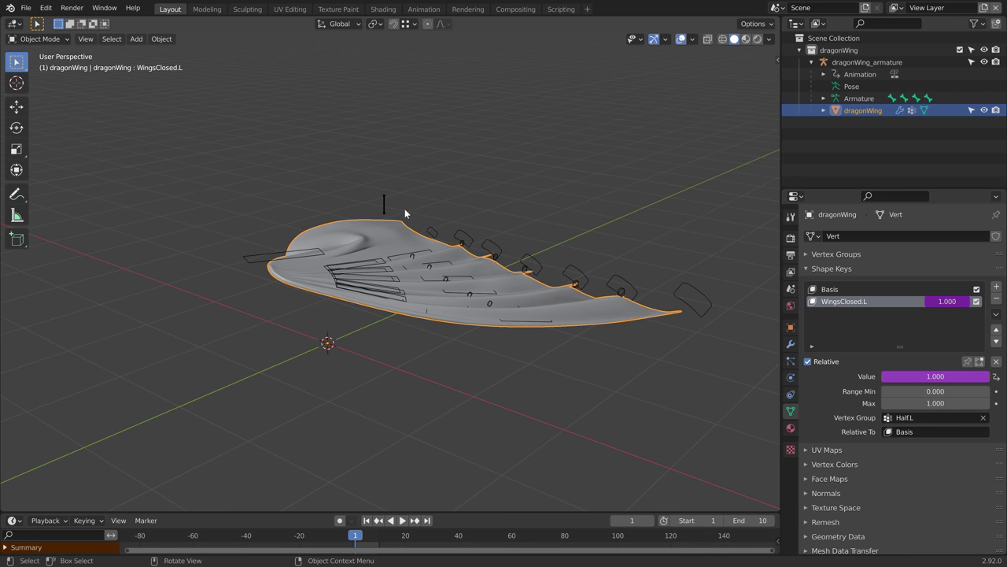
# Enter Pose Mode and move CTRL_CloseWing.L so the wing partly folds.
pyautogui.click(385, 207)
pyautogui.press('Tab')
pyautogui.press('g')
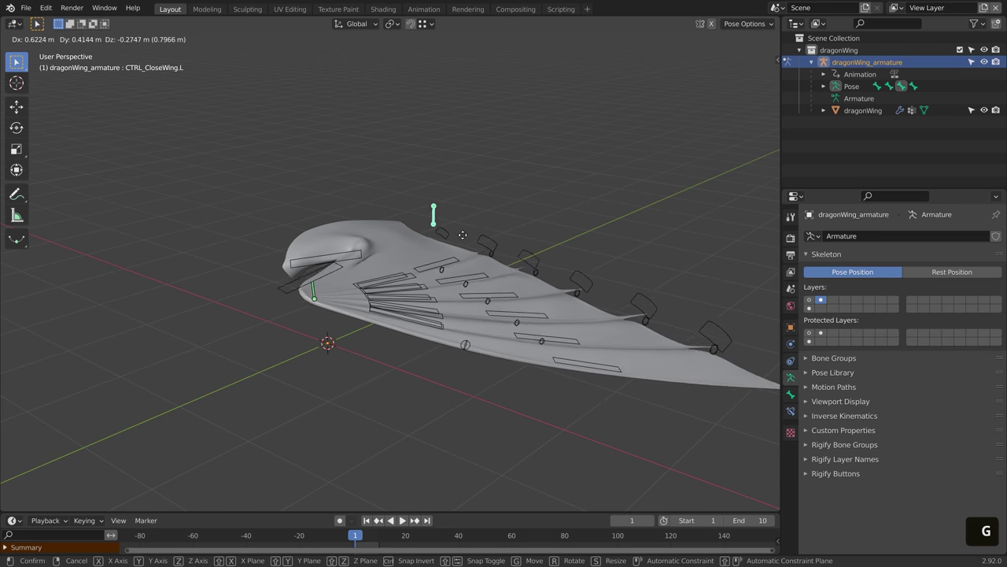
pyautogui.click(428, 219)
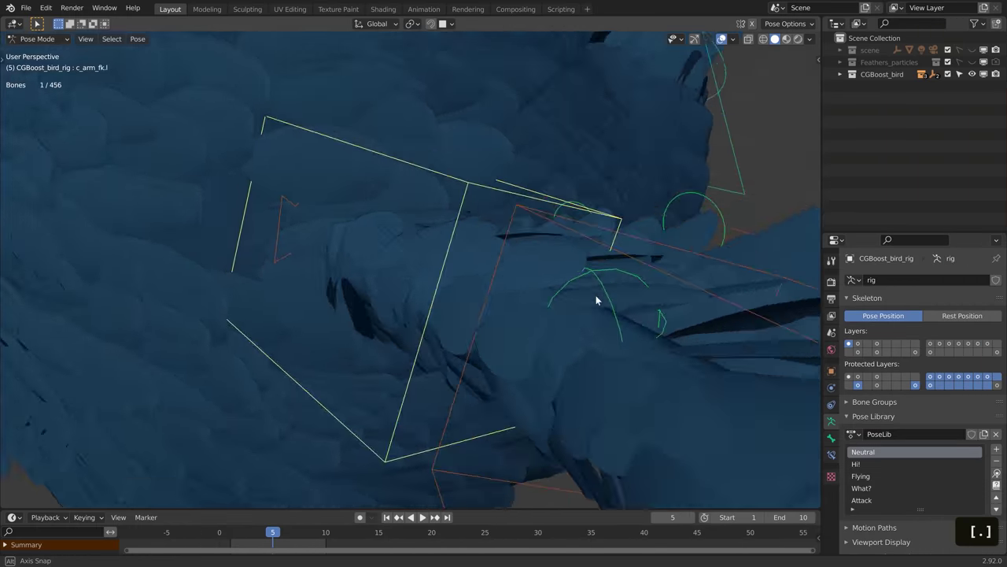
# Rotate the selected bone and insert a Rotation keyframe for it.
pyautogui.moveTo(595, 300); pyautogui.dragTo(344, 294, button='middle')
pyautogui.keyDown('shift'); pyautogui.moveTo(393, 264); pyautogui.dragTo(442, 223, button='middle'); pyautogui.keyUp('shift')
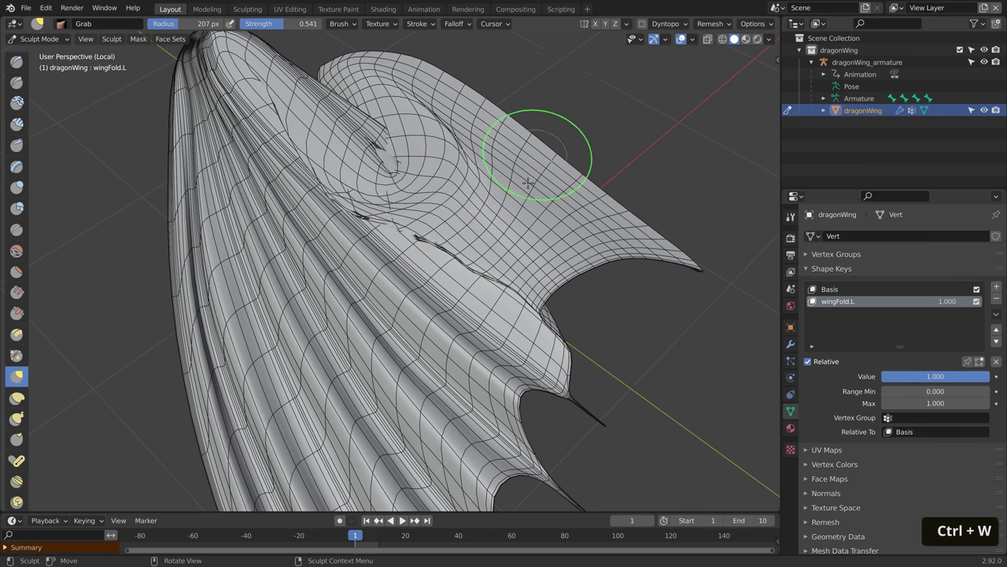
pyautogui.scroll(-2, 495, 292)
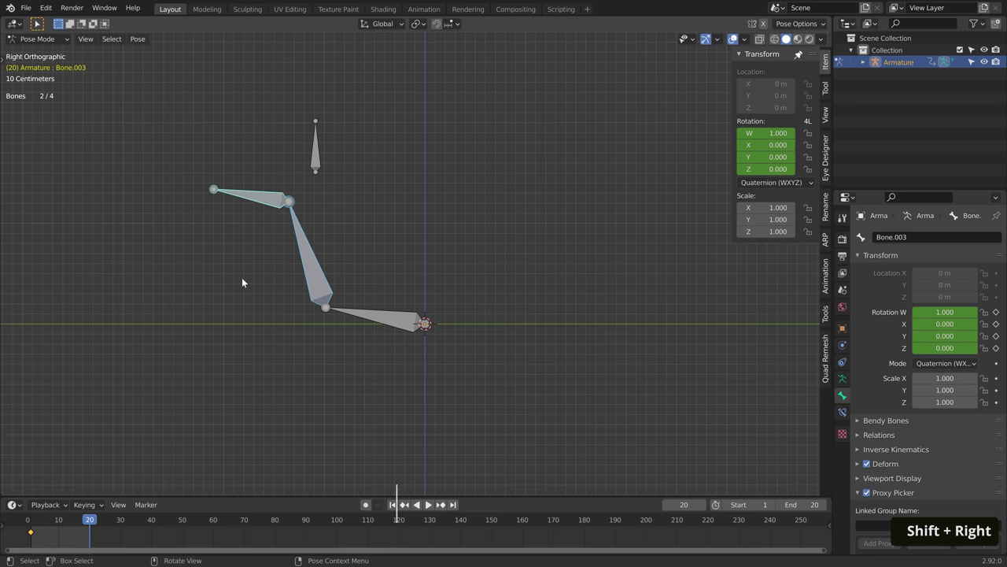
pyautogui.press('r')
pyautogui.press('i')
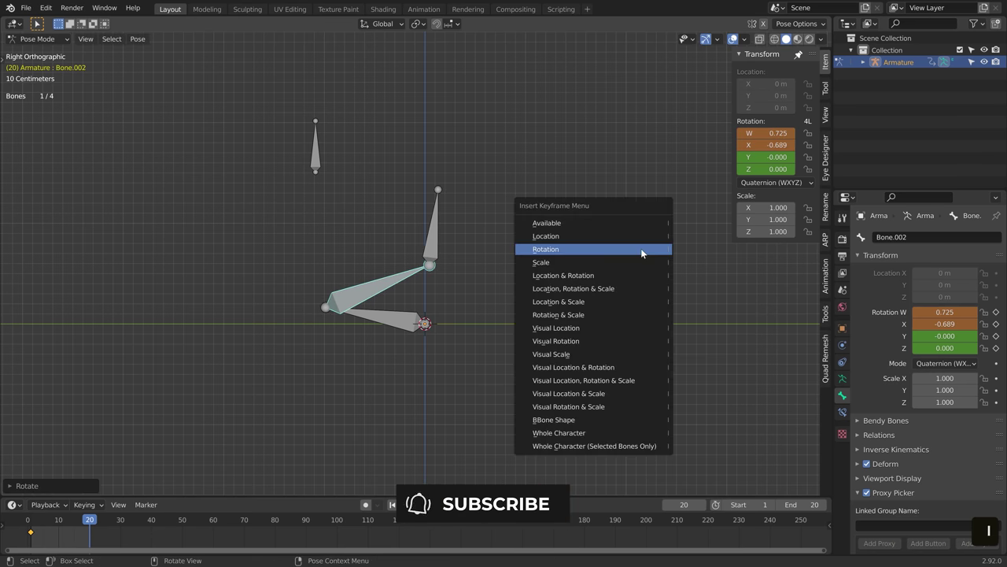